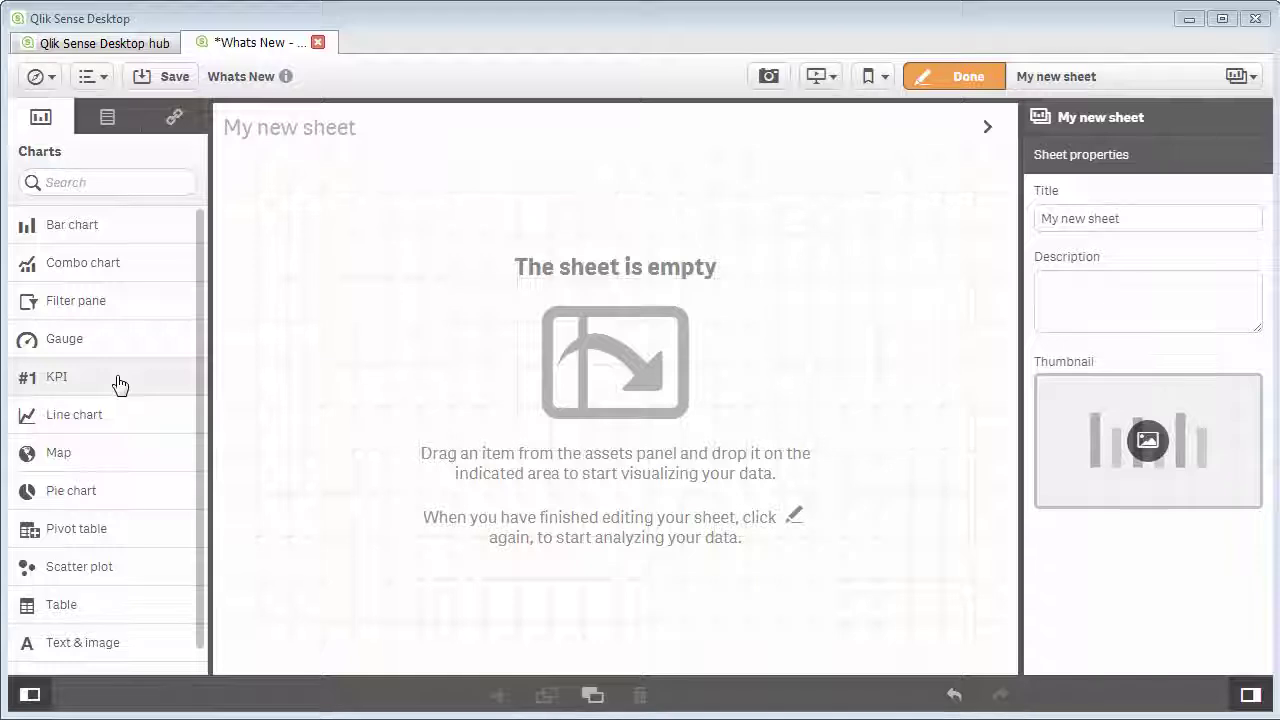
Step: Add a KPI with the measure Sum(Sales) to the empty sheet and shorten it to about two-thirds of the sheet's height
left_click(119, 384)
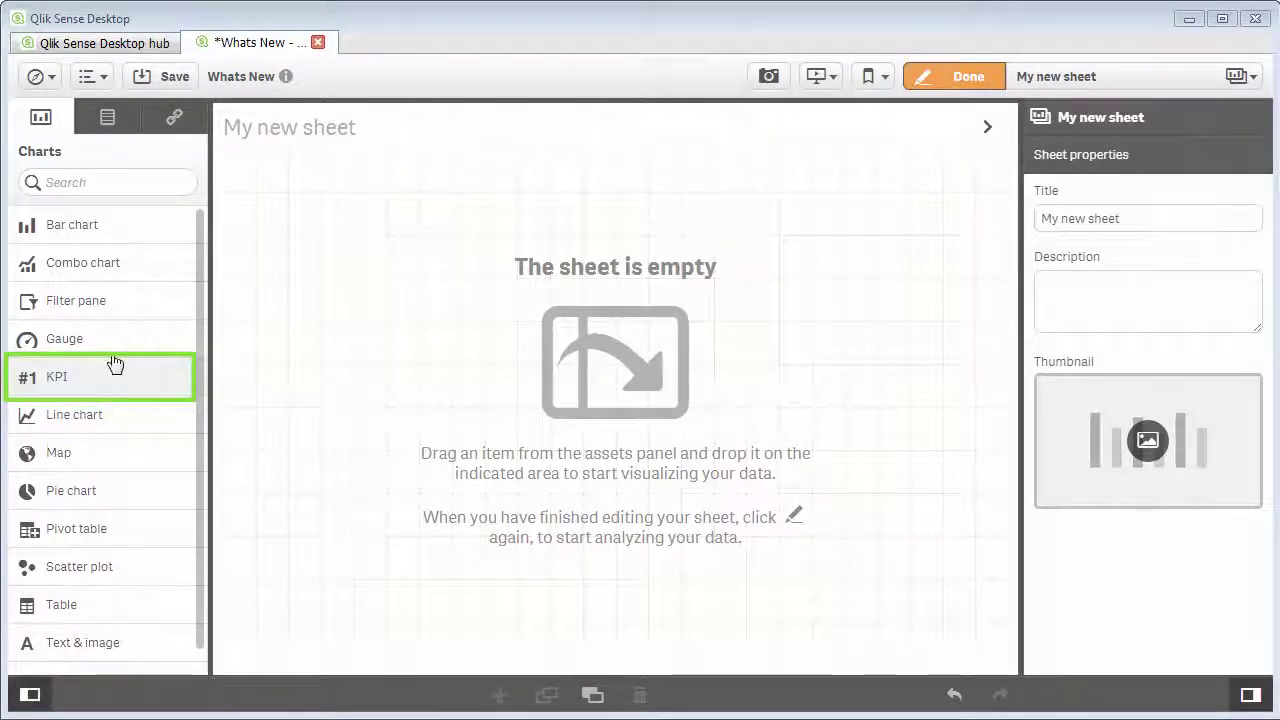
left_click_drag(107, 396, 603, 337)
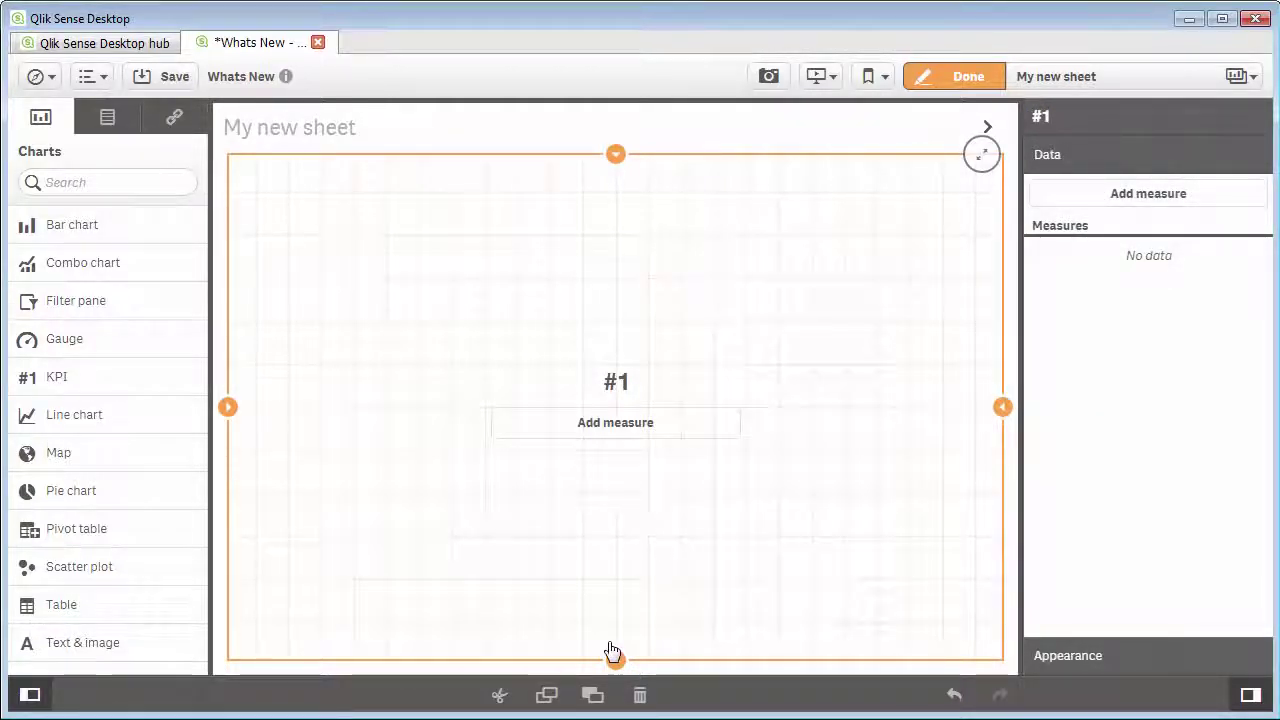
left_click(605, 423)
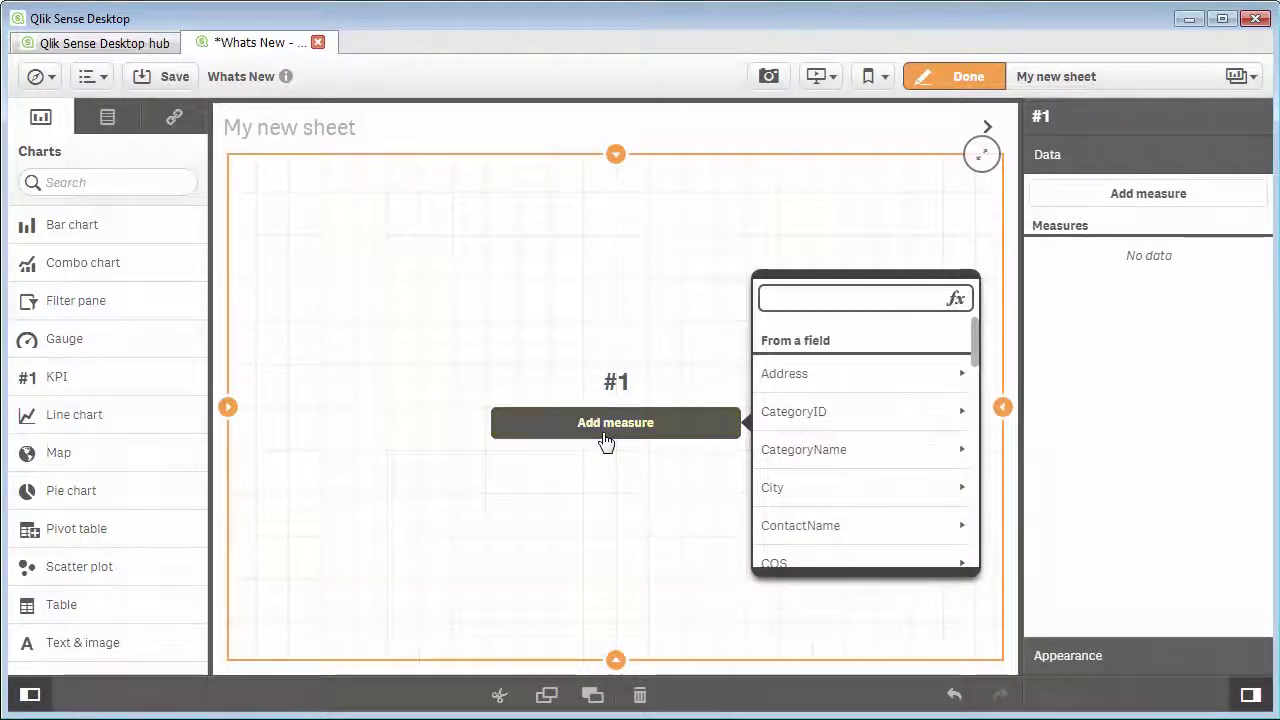
type("Sales")
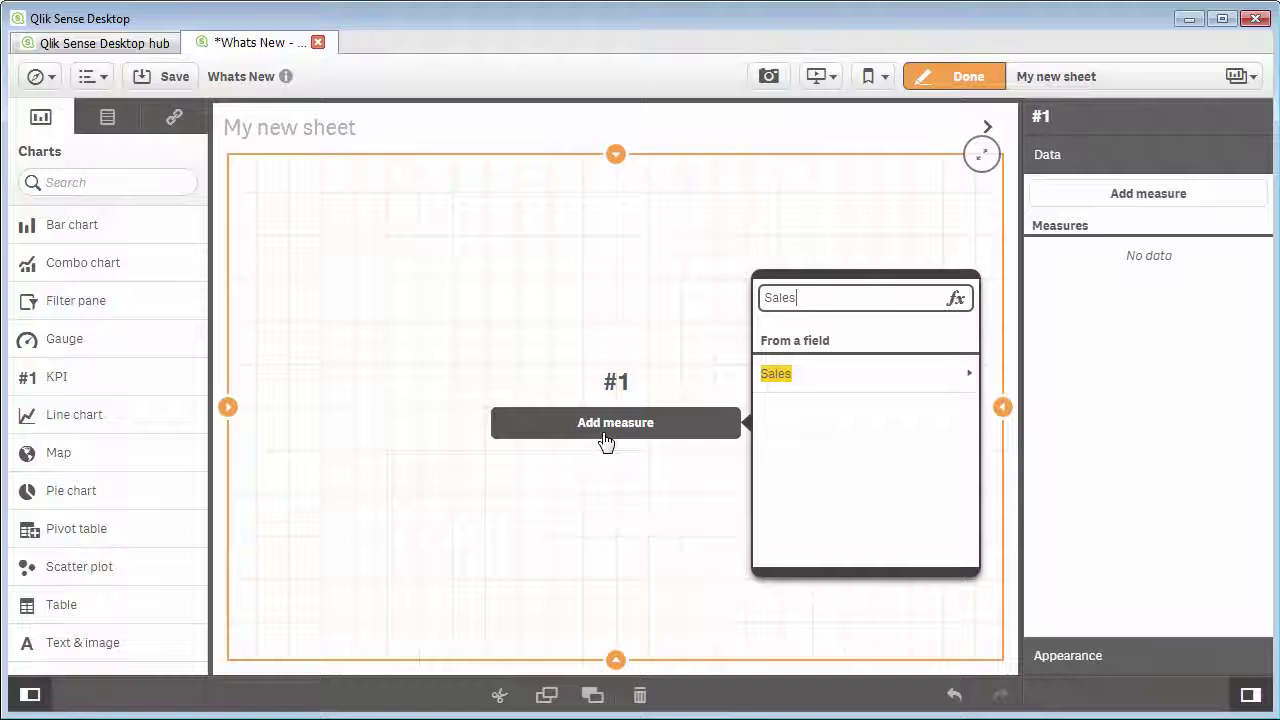
left_click(946, 392)
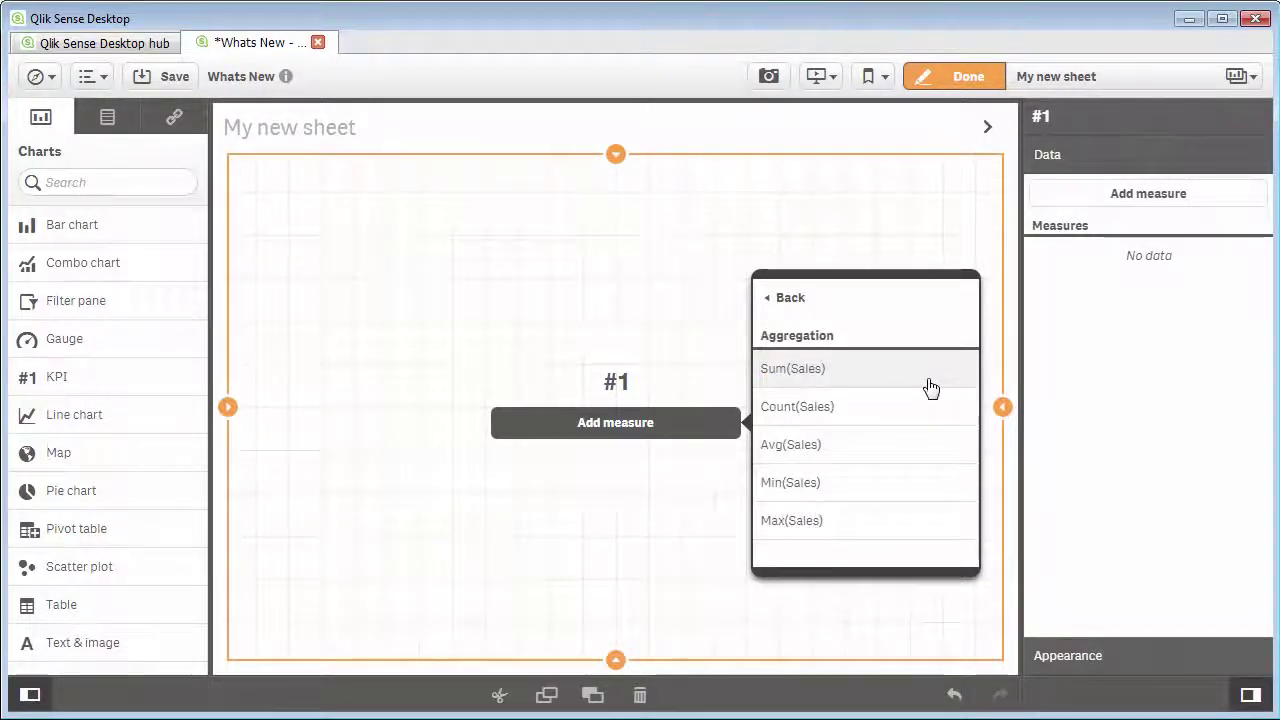
left_click(930, 387)
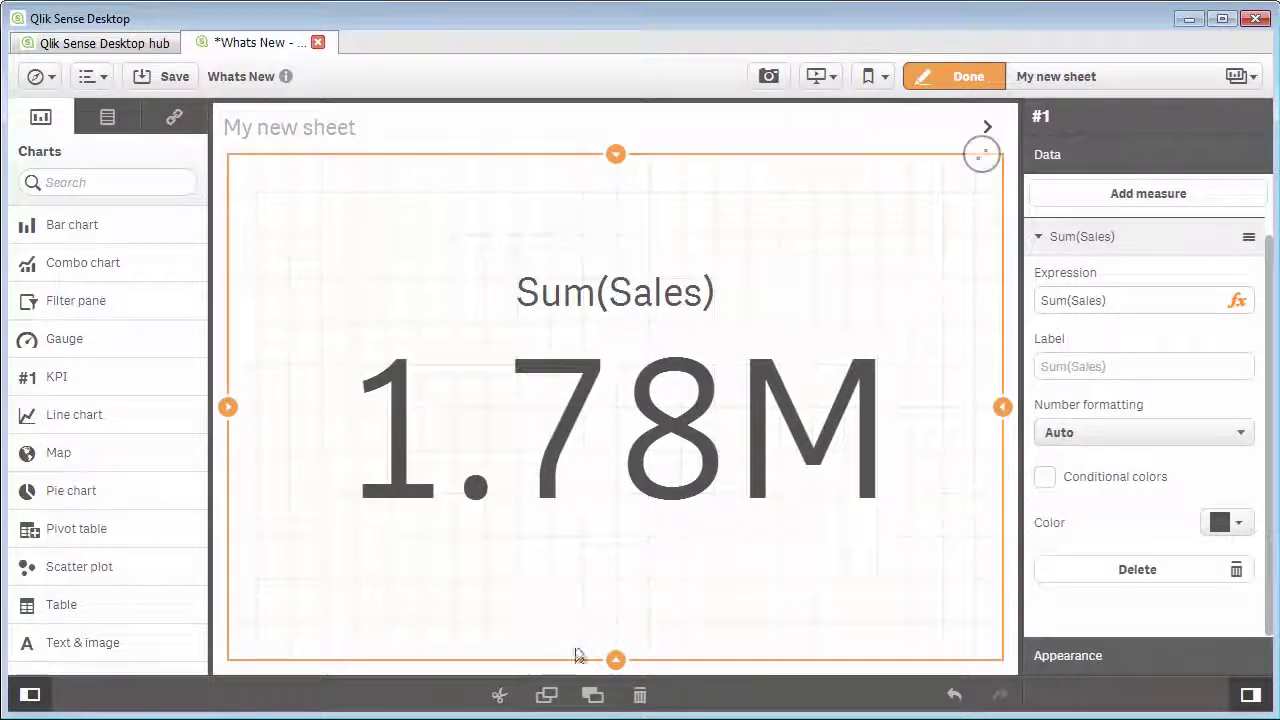
left_click_drag(616, 662, 624, 500)
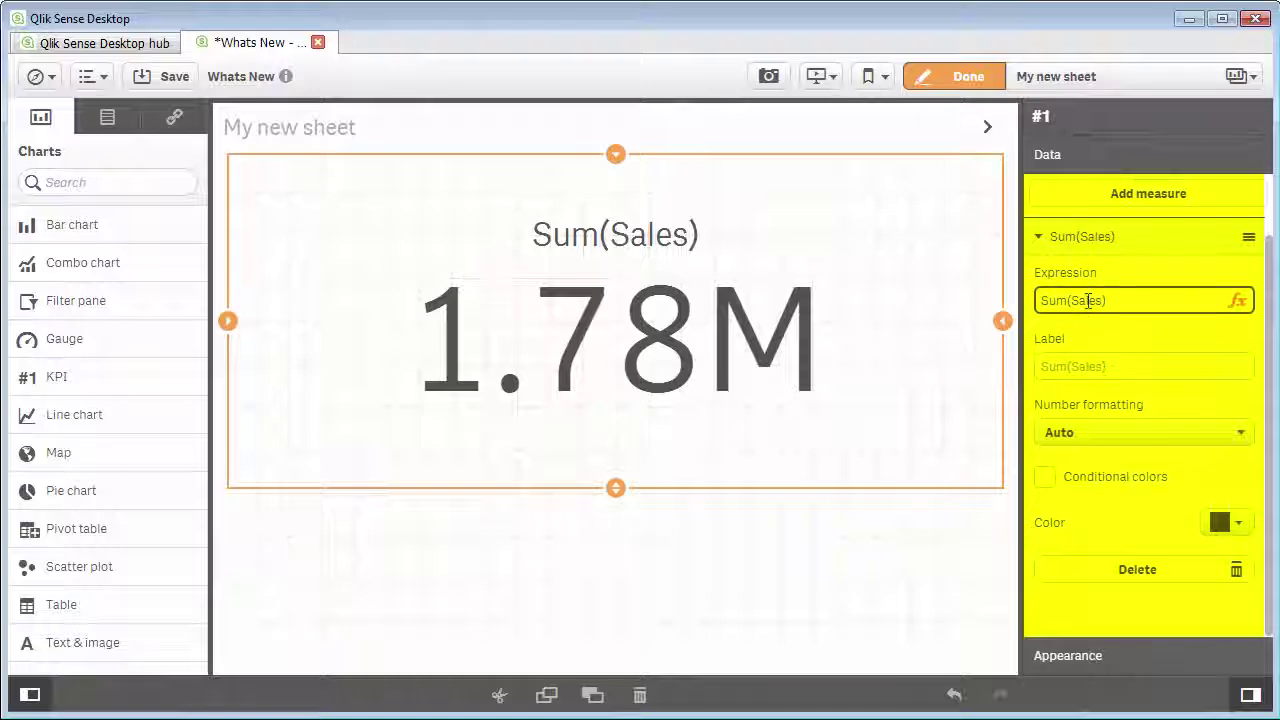
Step: Label the Sum(Sales) measure "Sales" and set its number formatting to Money
left_click(1109, 366)
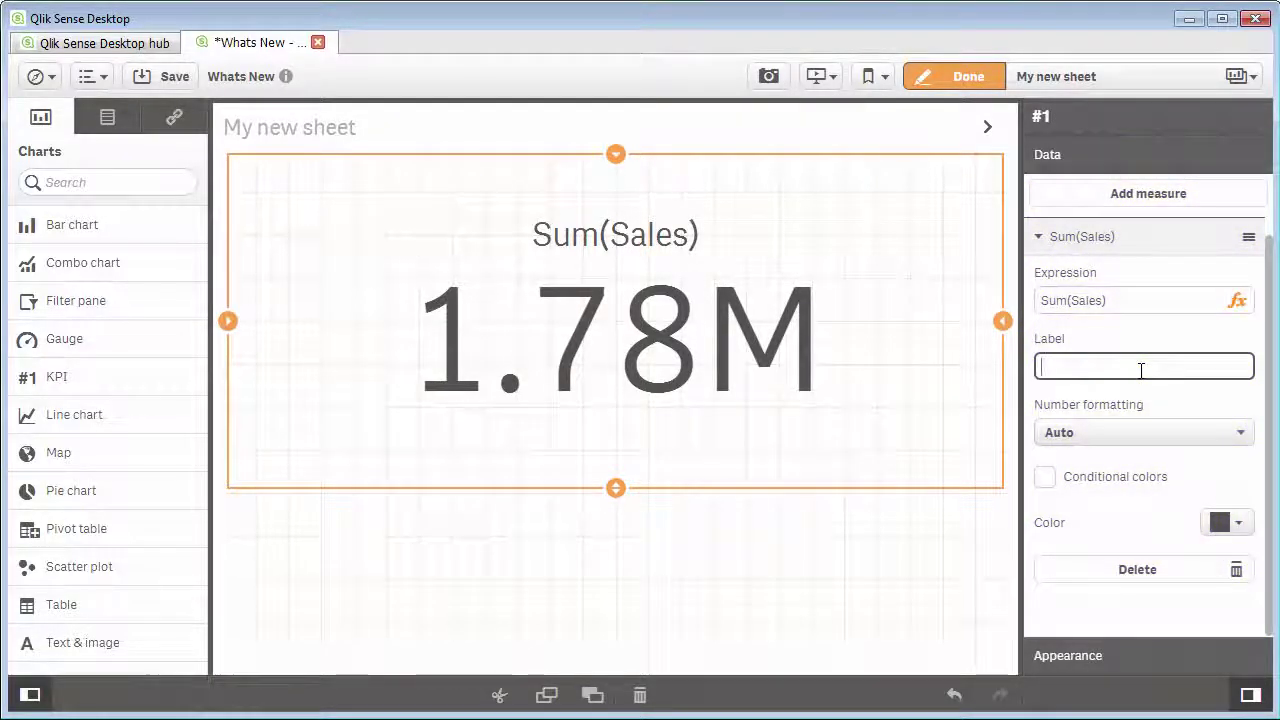
type("Sales")
key("Return")
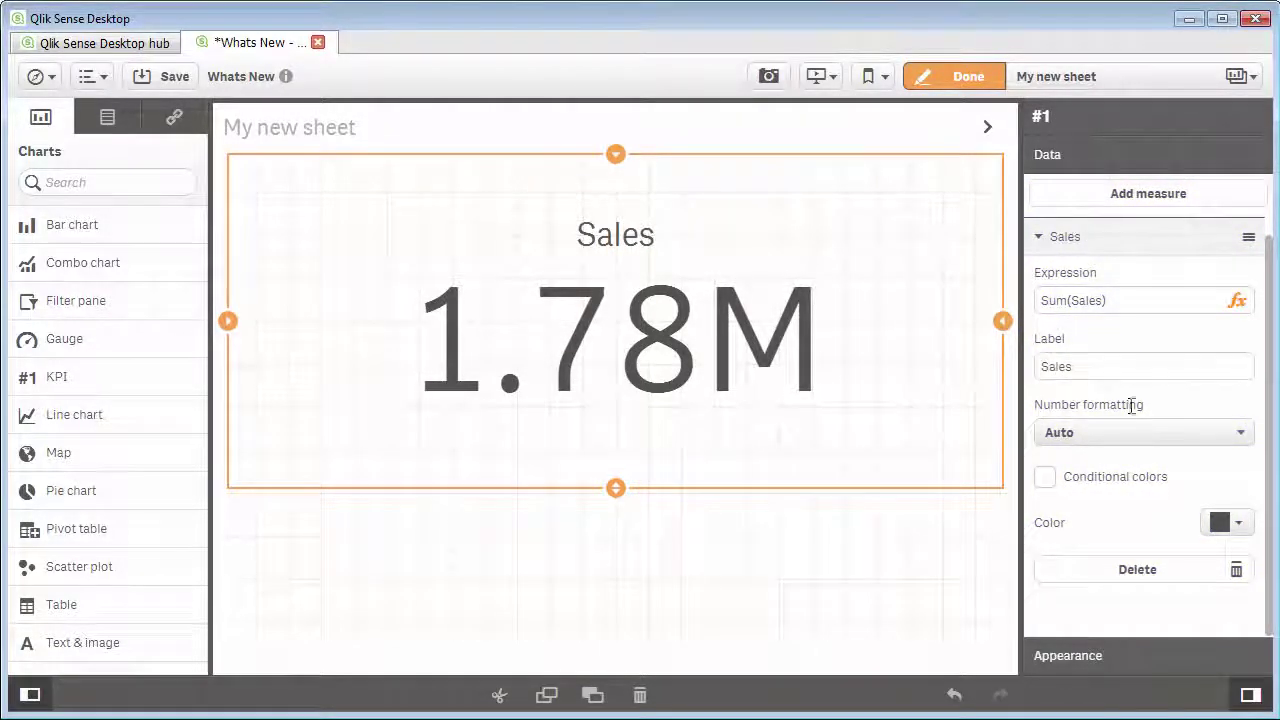
left_click(1128, 432)
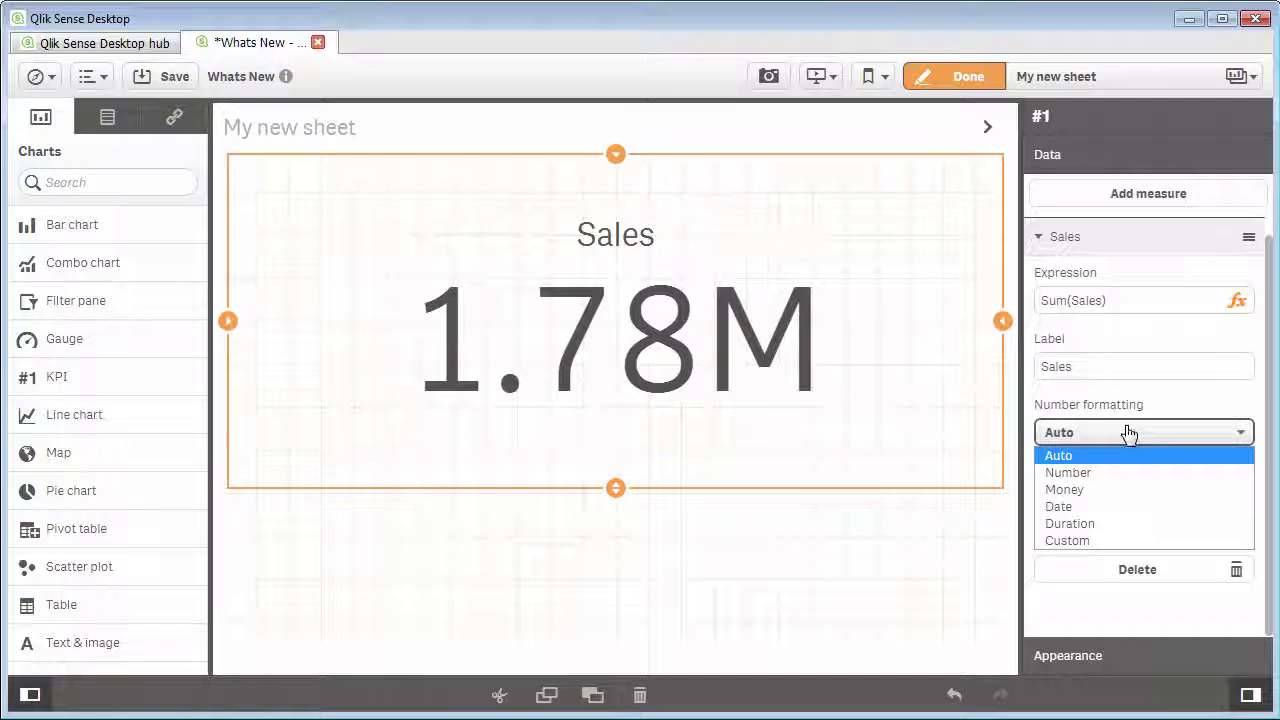
left_click(1120, 489)
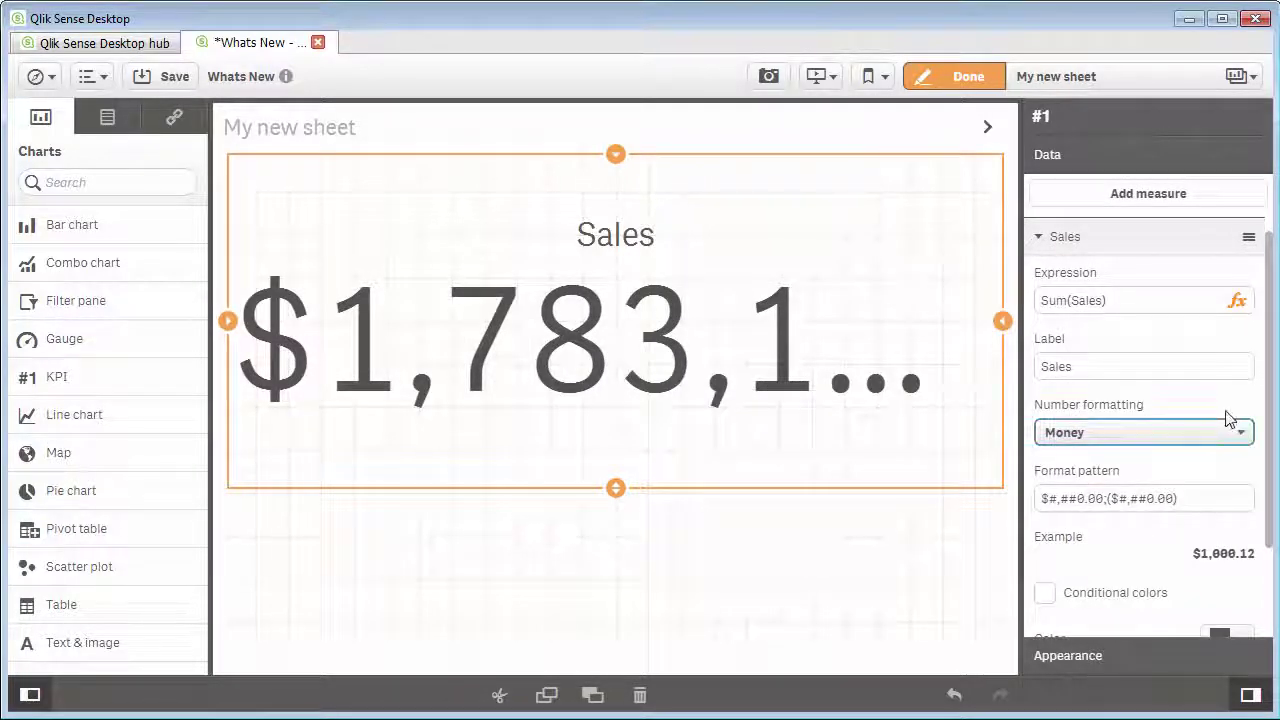
Step: Set the KPI's font size to Small in its appearance properties
left_click(1092, 677)
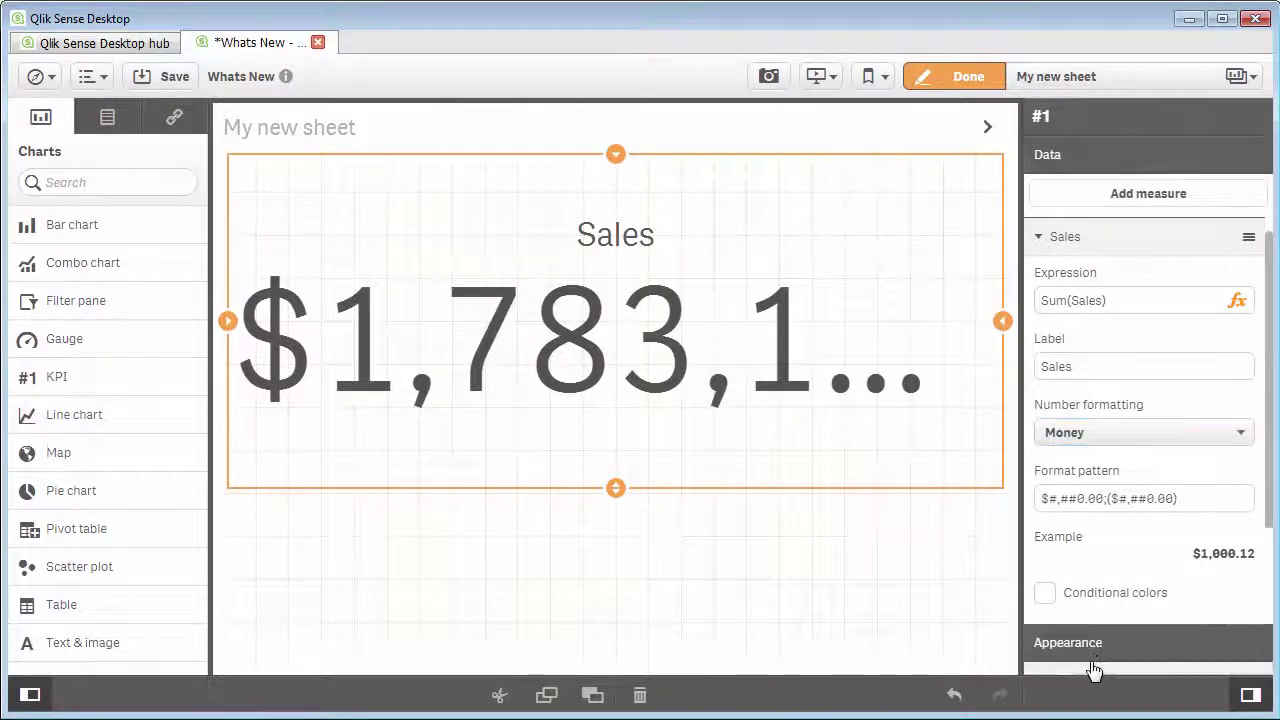
left_click(1112, 536)
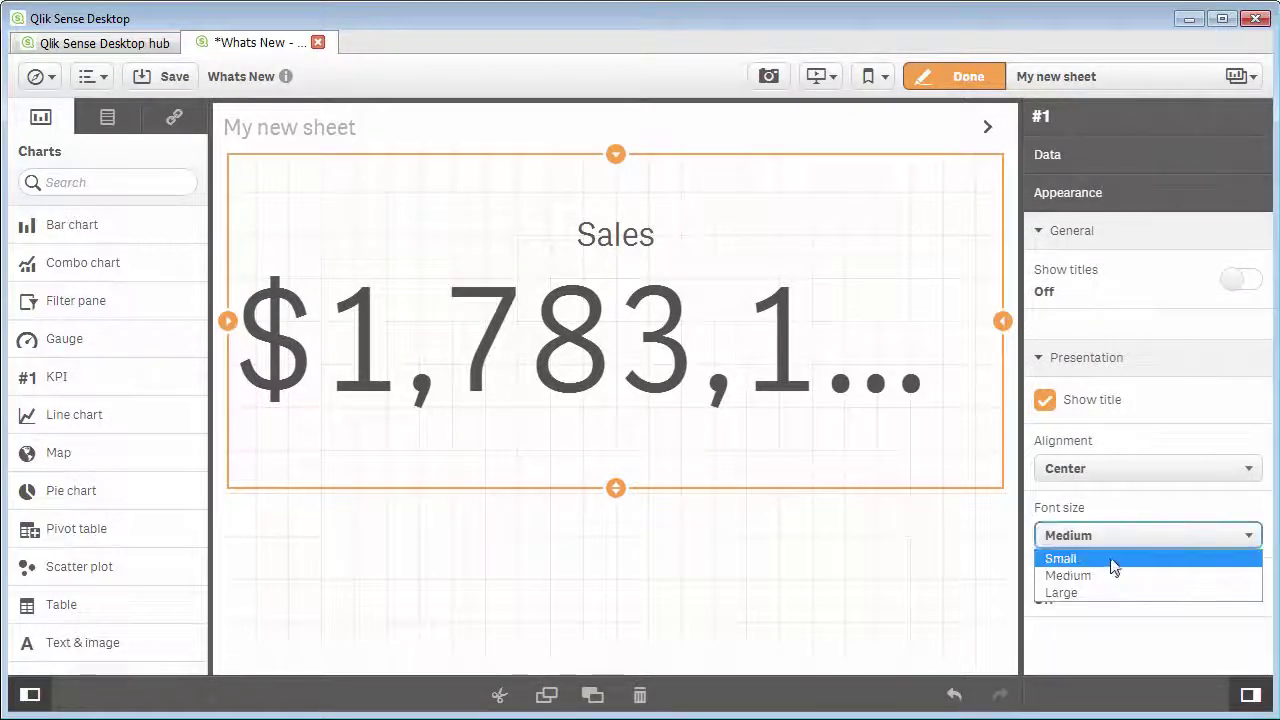
left_click(1110, 560)
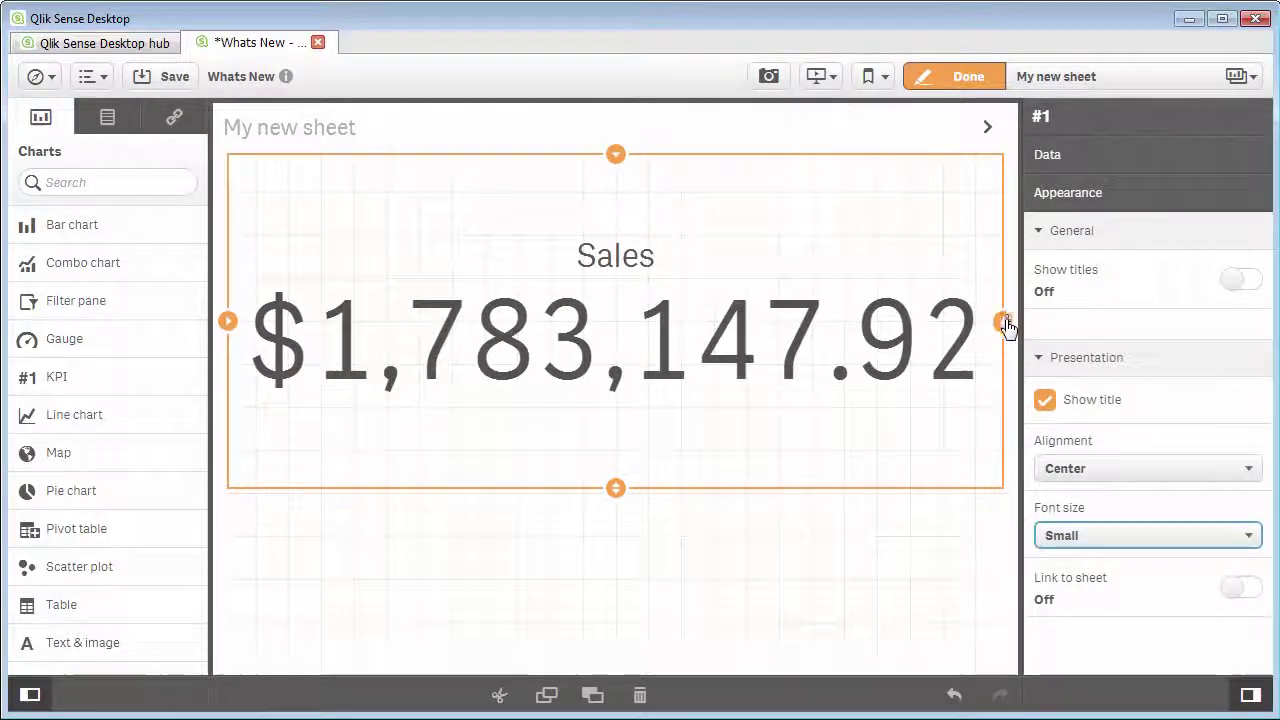
Step: Shrink the KPI object to about a quarter of the sheet's width and height
left_click_drag(1003, 321, 545, 321)
left_click_drag(388, 492, 397, 324)
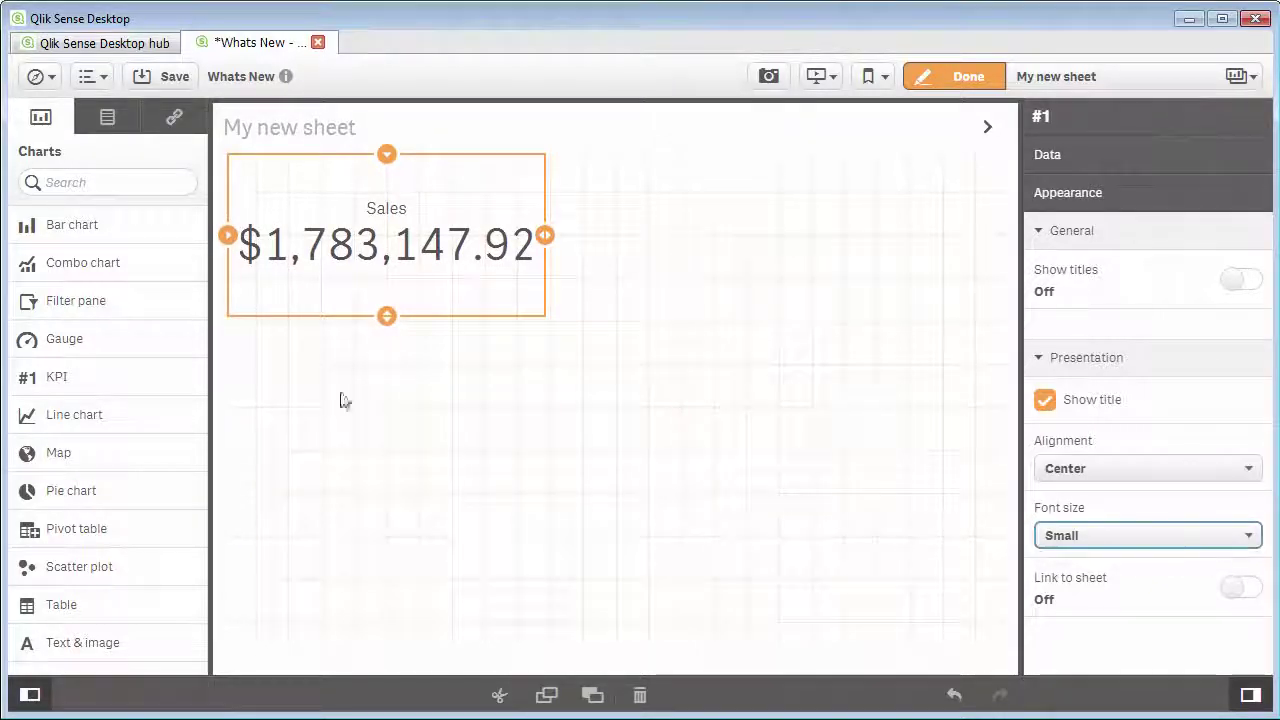
left_click_drag(383, 318, 393, 266)
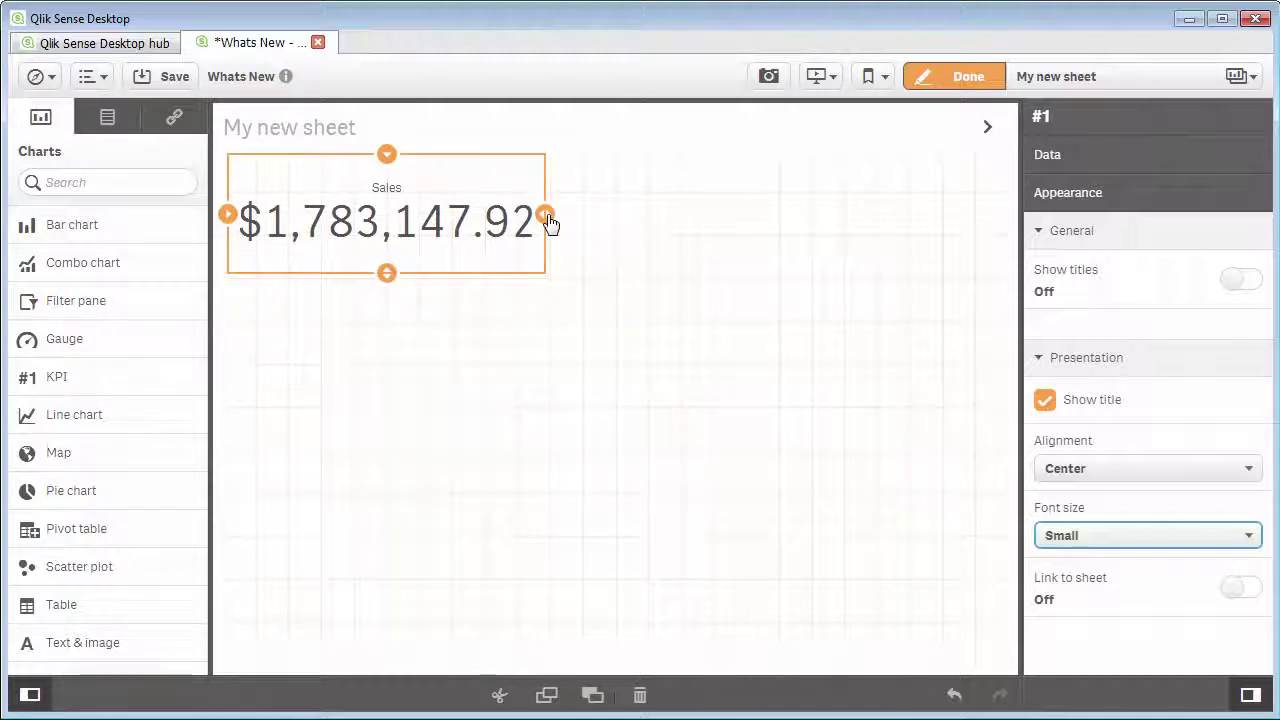
left_click_drag(548, 222, 448, 235)
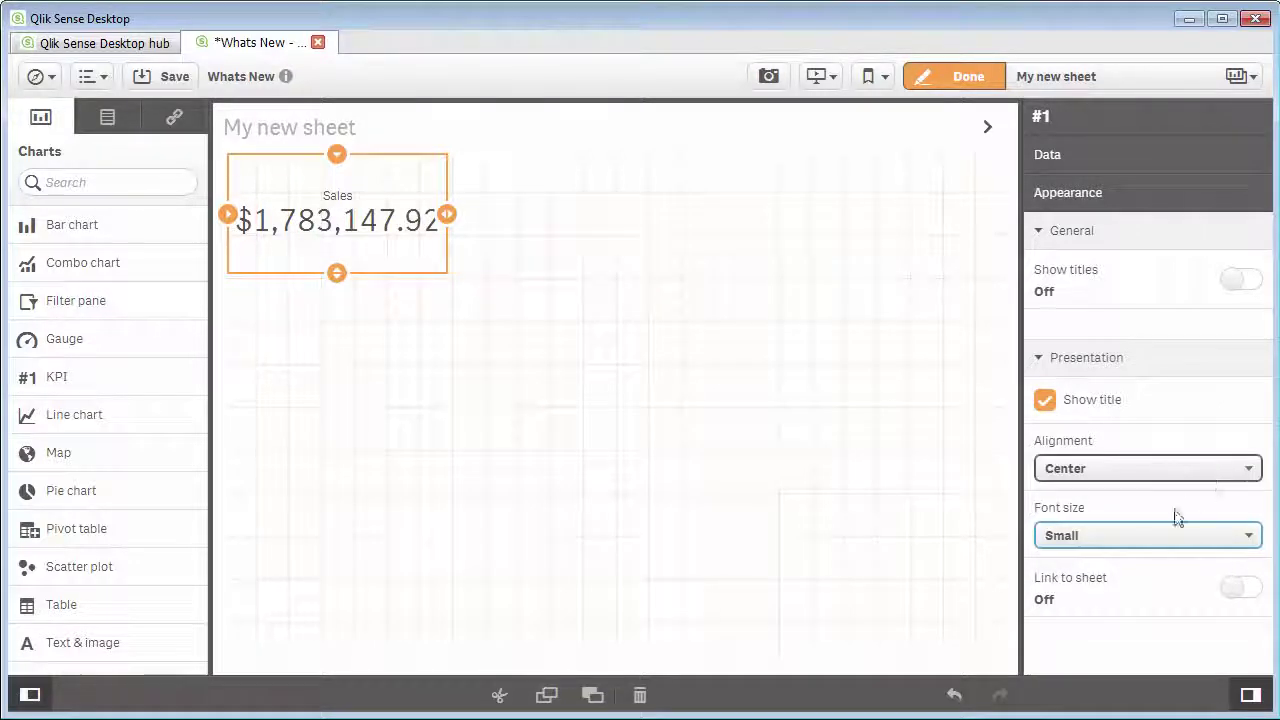
Step: Set the KPI's font size to Medium and enlarge it to about five-sixths of the sheet's width and 40% of its height
left_click(1152, 537)
left_click(1147, 585)
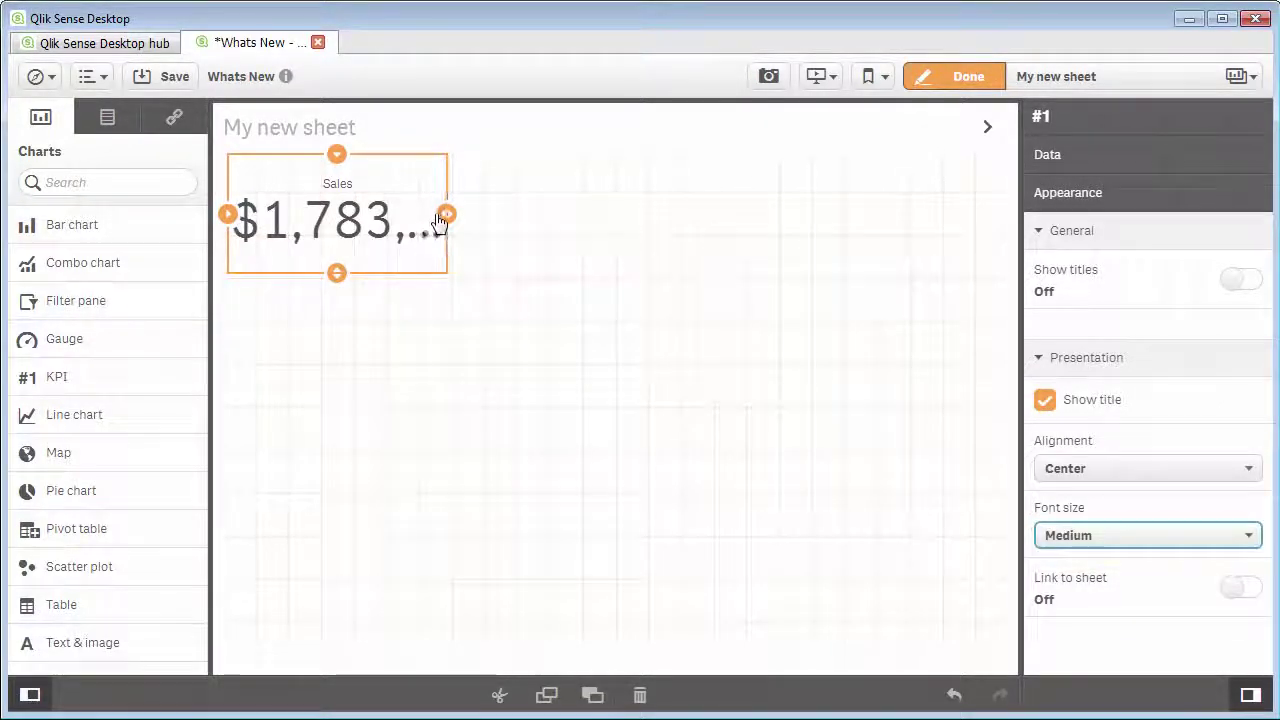
left_click_drag(447, 214, 645, 218)
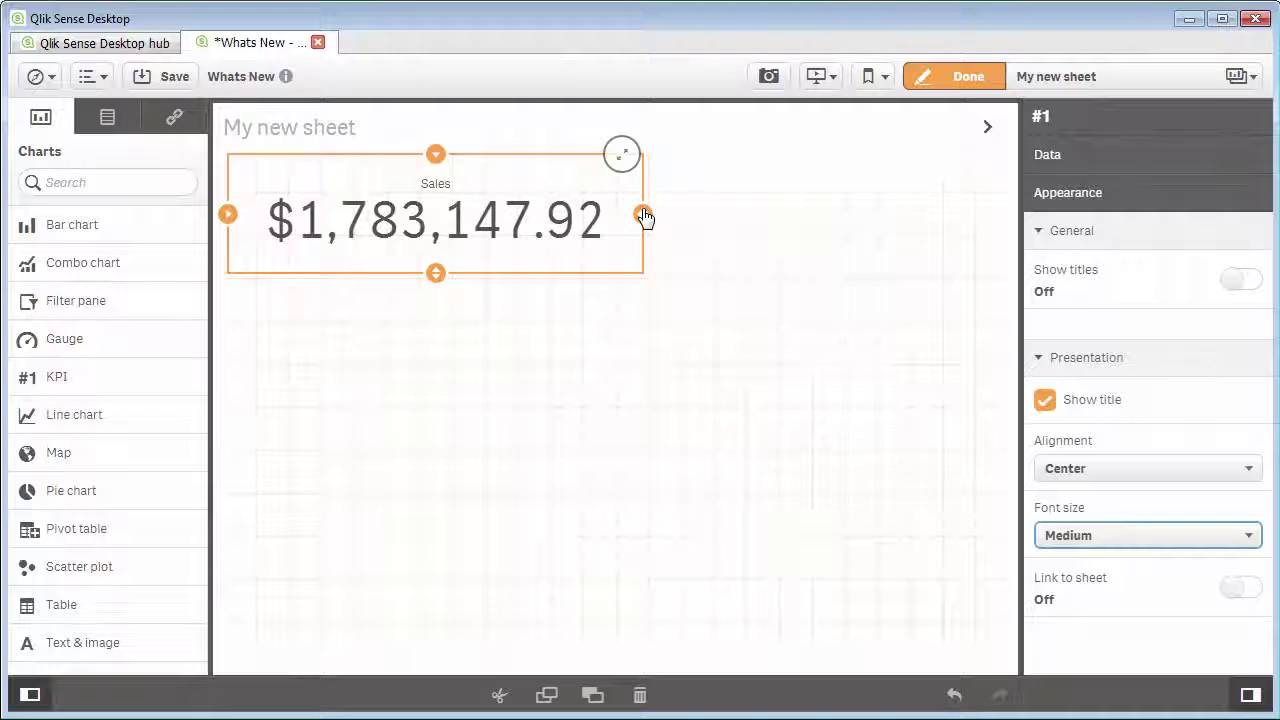
left_click_drag(436, 280, 436, 358)
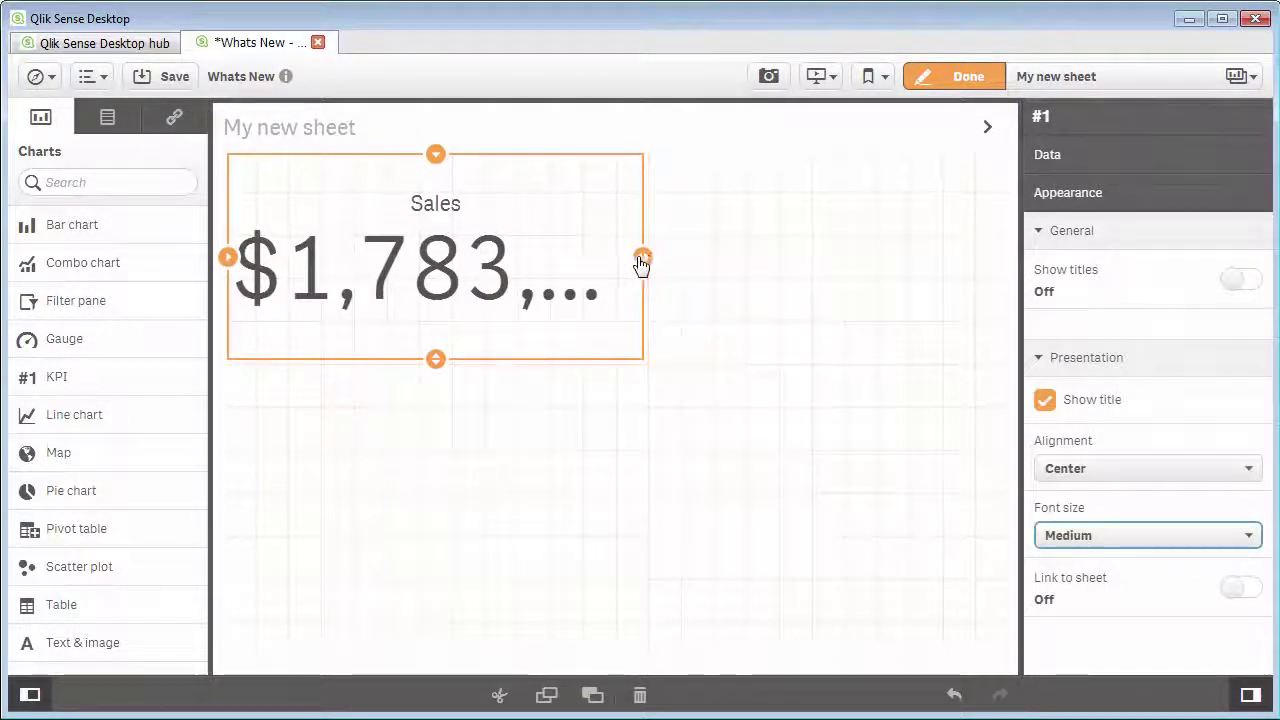
left_click_drag(641, 263, 871, 262)
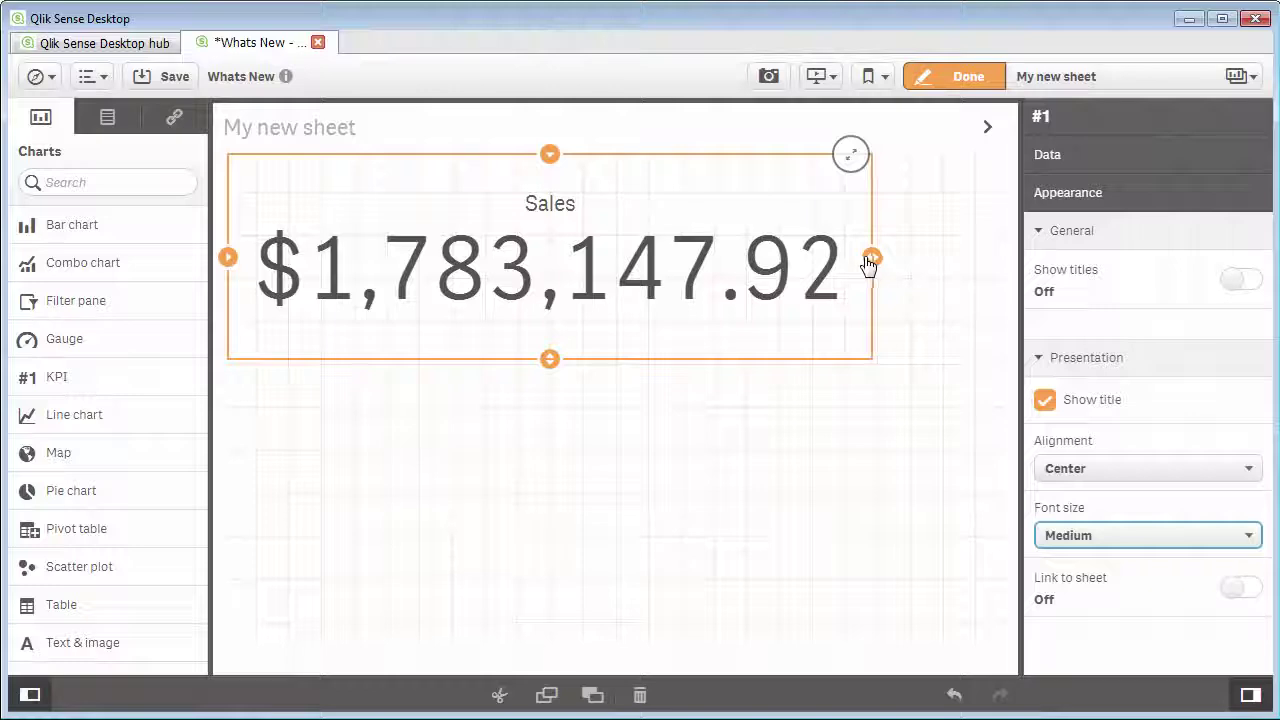
Step: Turn on the KPI's link to a sheet and select the sheet "KPI Link" as its target
left_click(1240, 589)
left_click(1228, 640)
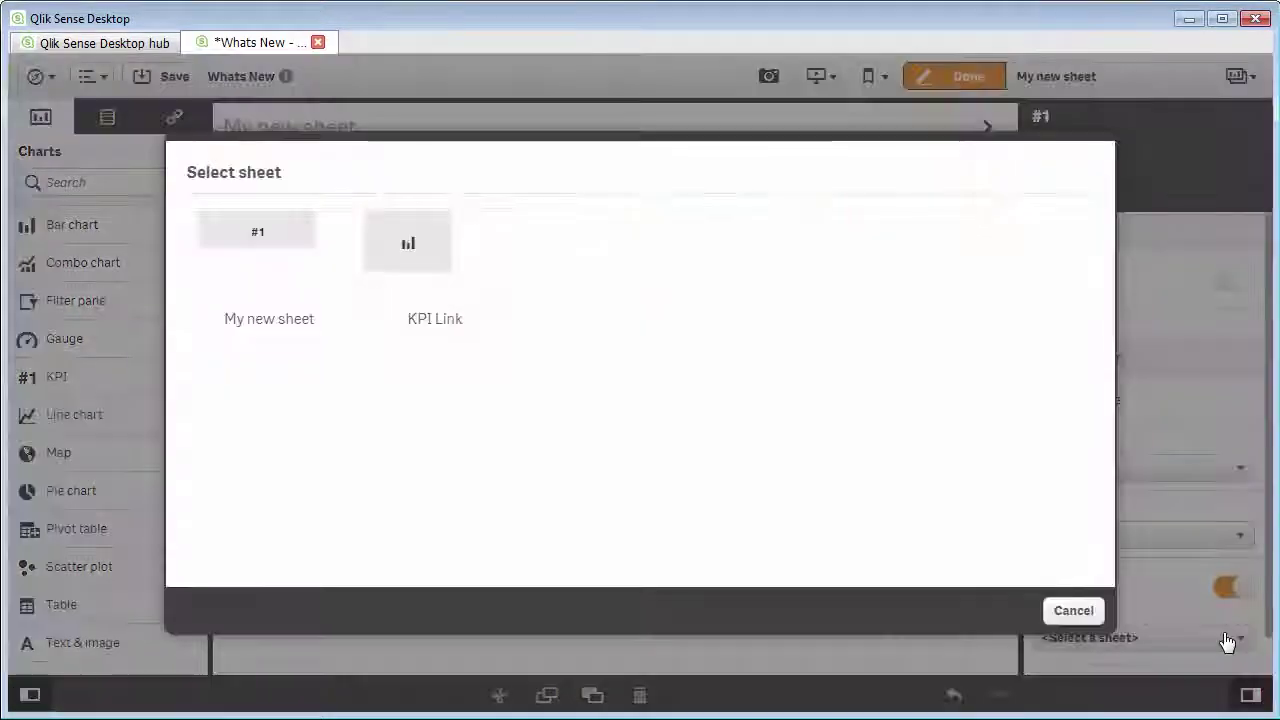
left_click(409, 298)
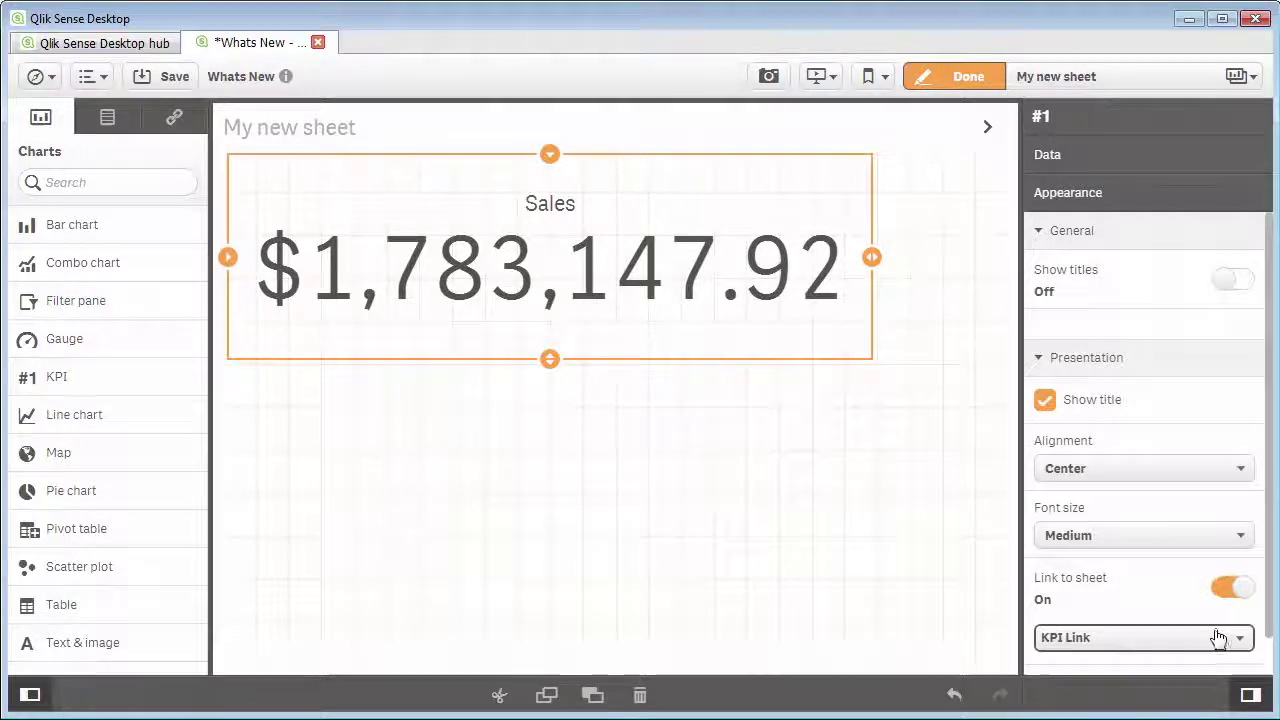
Step: Narrow the KPI to slightly less than half the sheet's width and set its font size to Small
left_click_drag(873, 258, 577, 278)
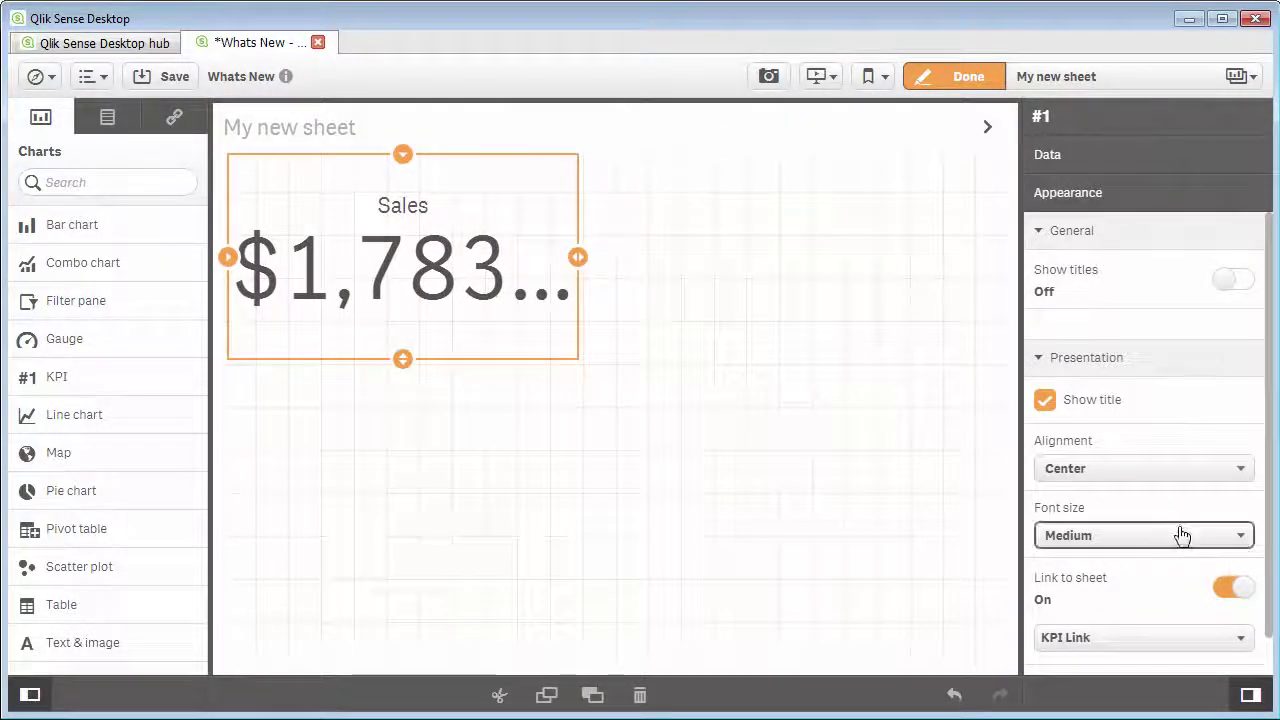
left_click(1103, 533)
left_click(1148, 560)
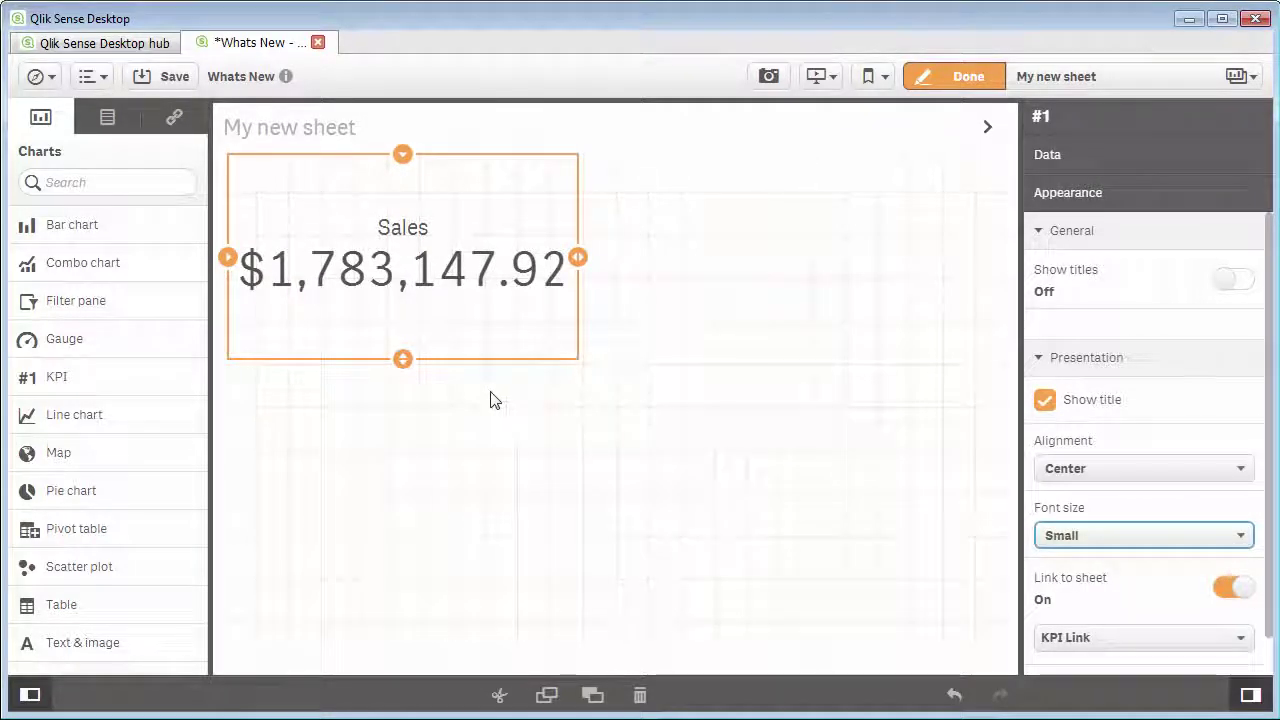
Step: Add the COS field to the KPI as a second measure with the Sum aggregation
left_click(102, 124)
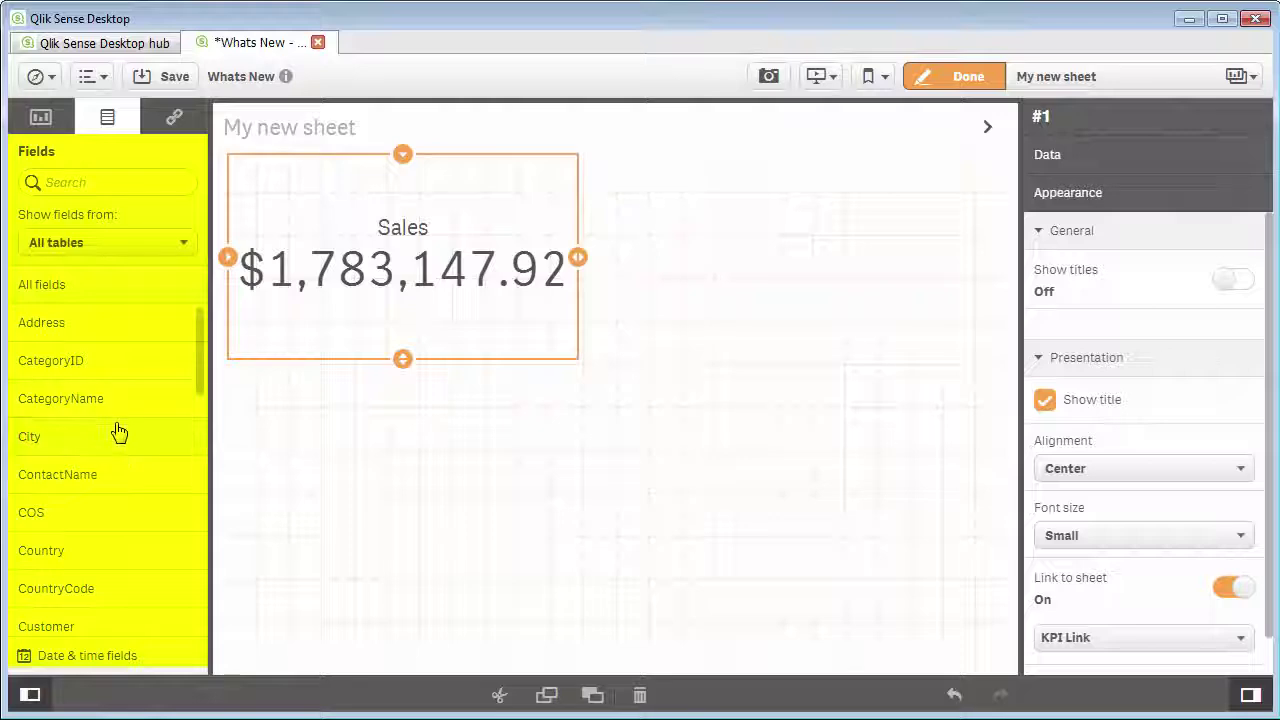
left_click_drag(70, 516, 420, 283)
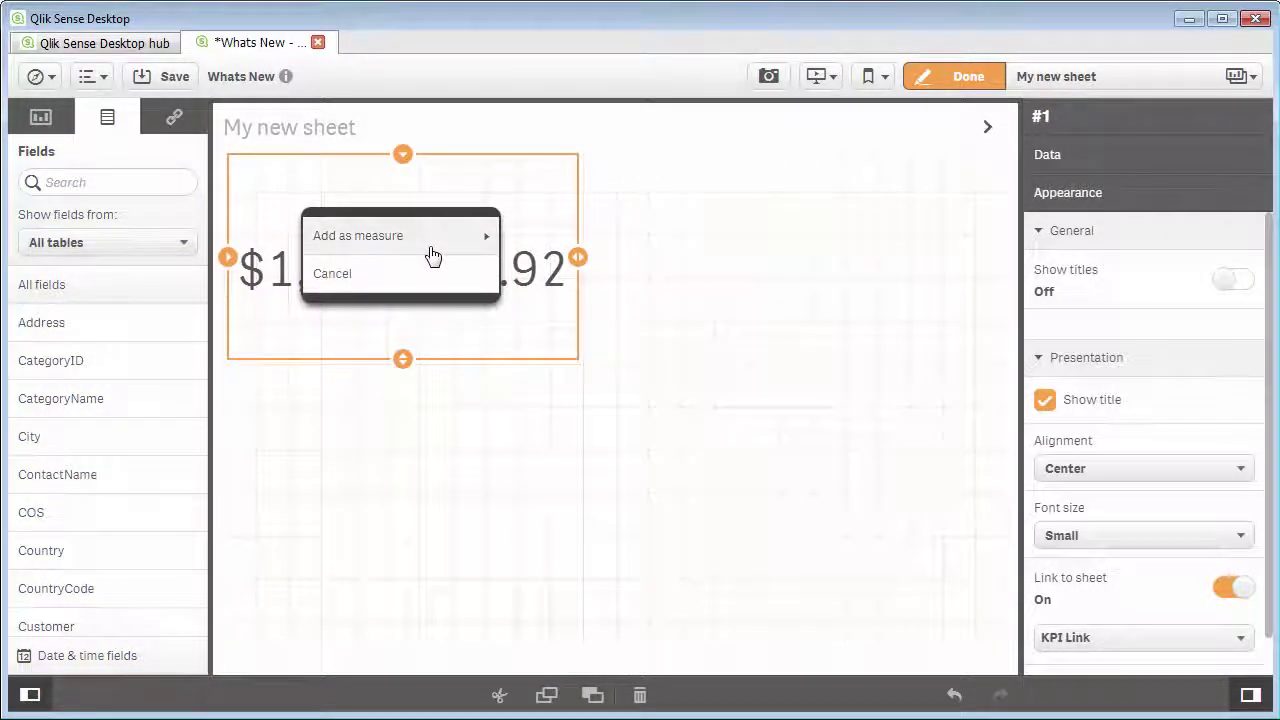
left_click(425, 250)
left_click(414, 276)
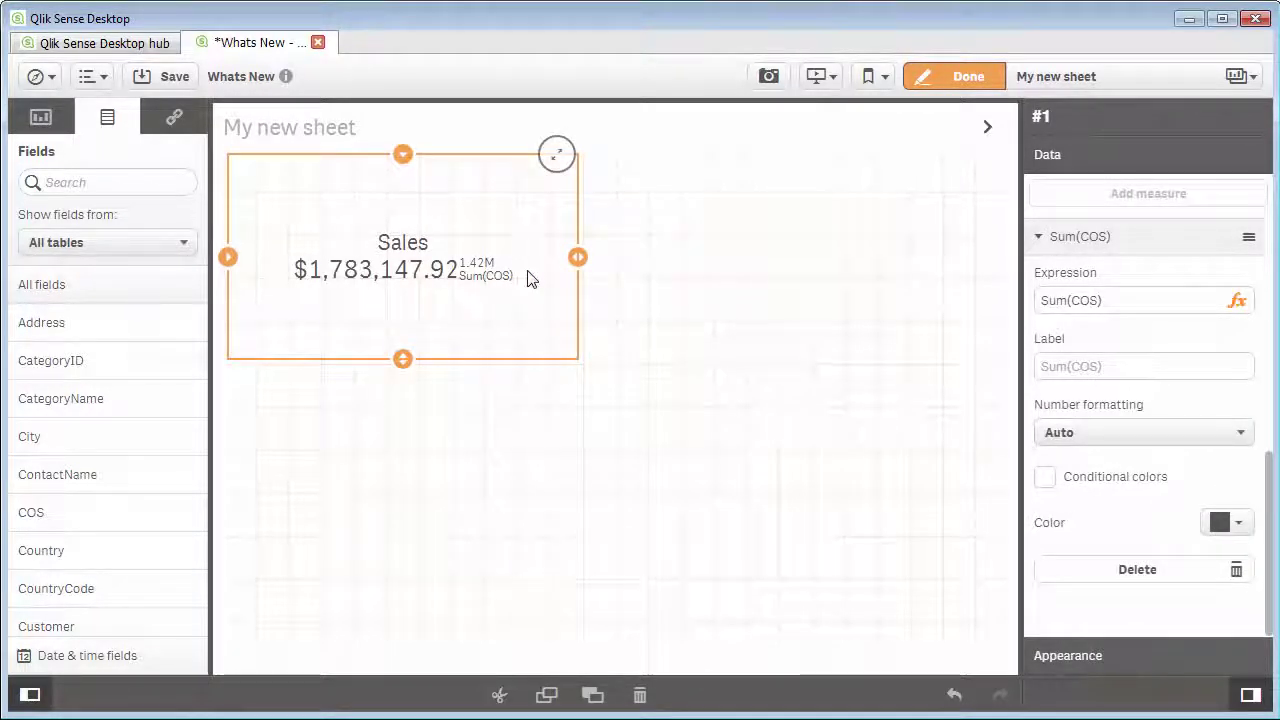
Step: Enlarge the KPI to just over half the sheet's width and height and set its font size to Medium
left_click_drag(579, 260, 641, 262)
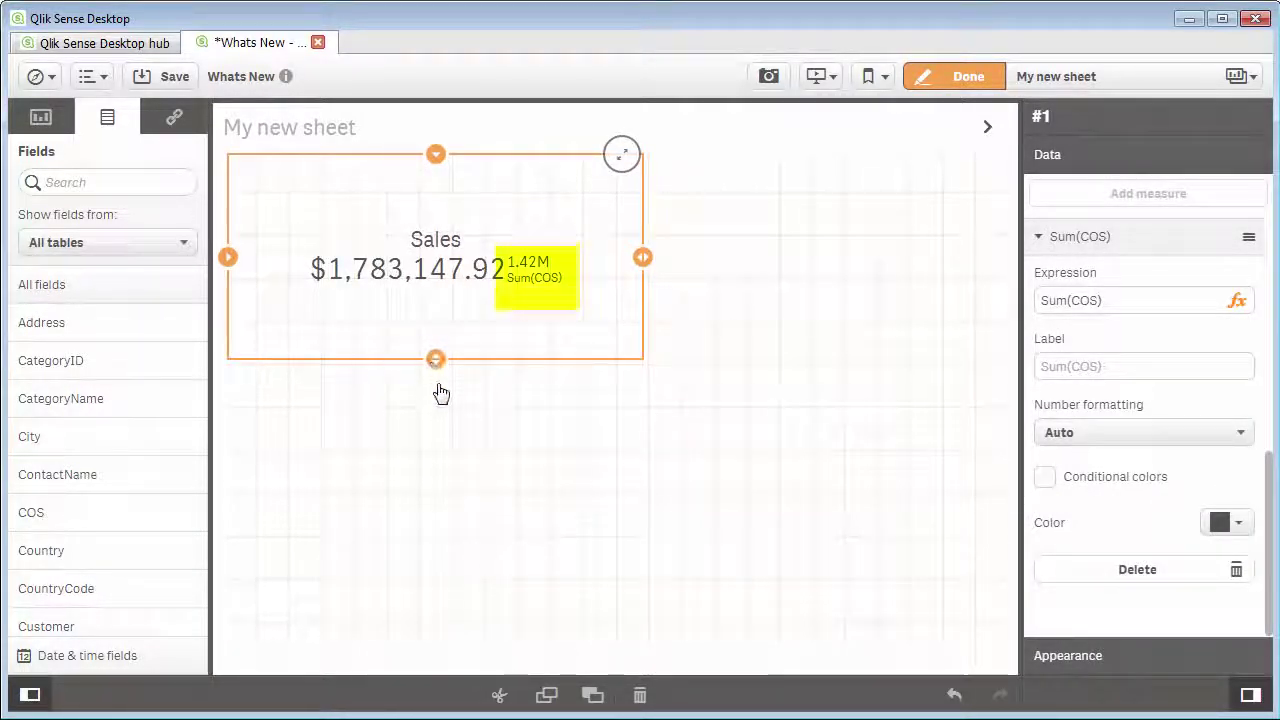
left_click_drag(435, 359, 437, 444)
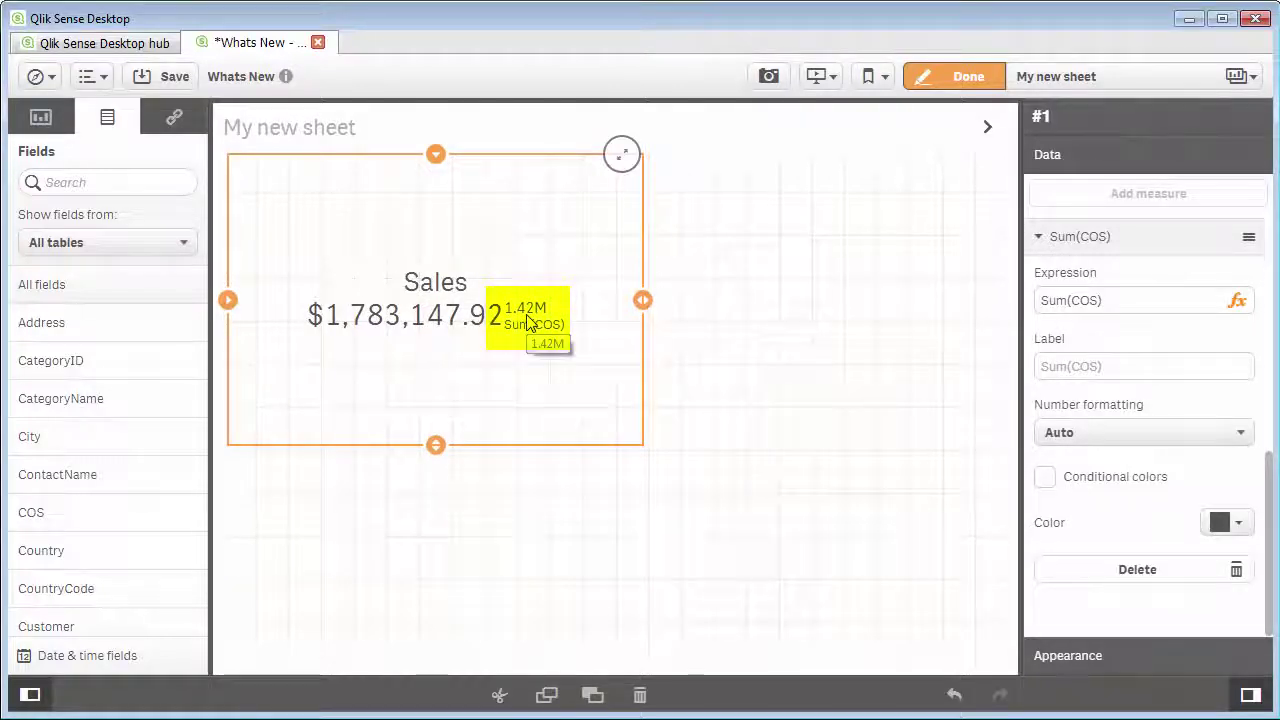
left_click(1127, 660)
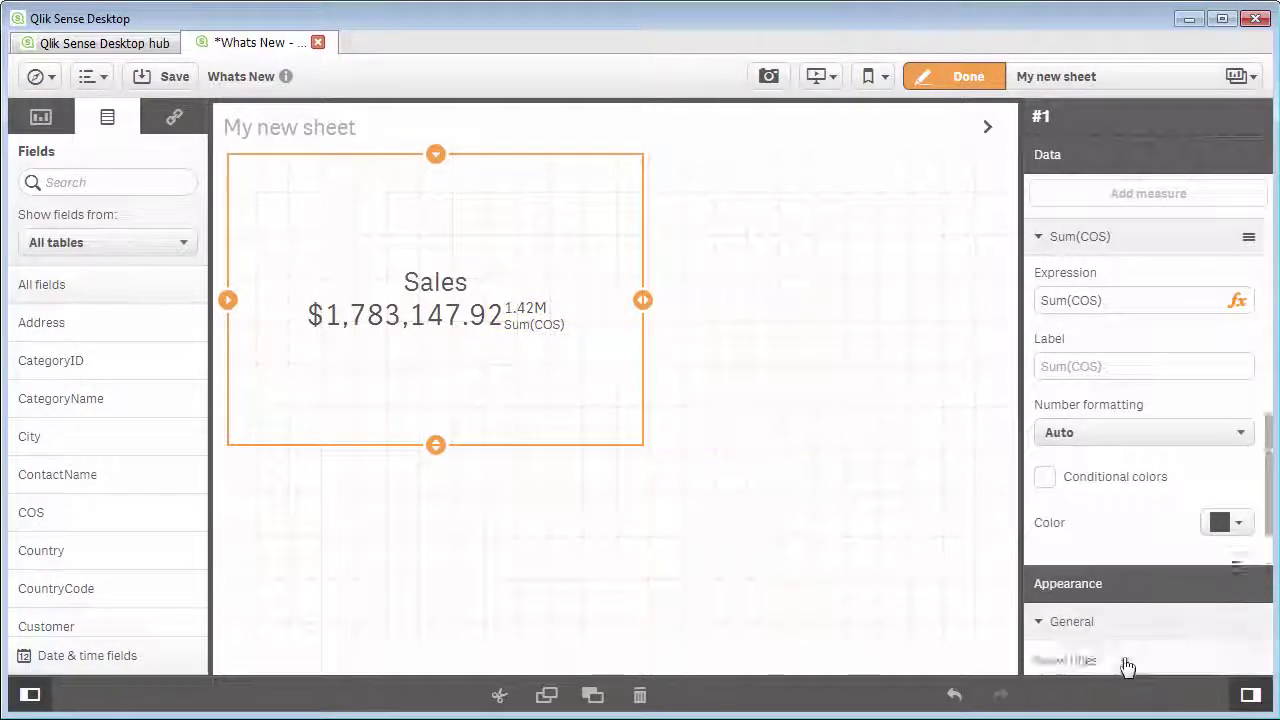
left_click(1112, 535)
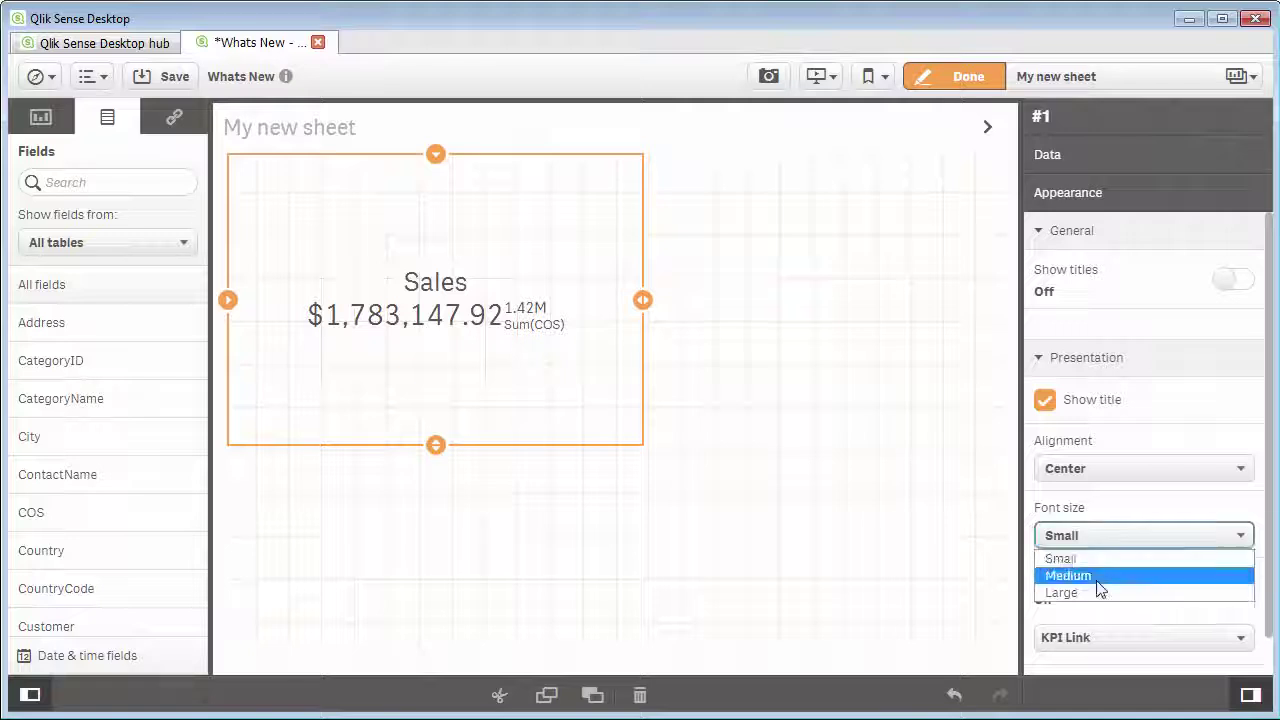
left_click(1104, 577)
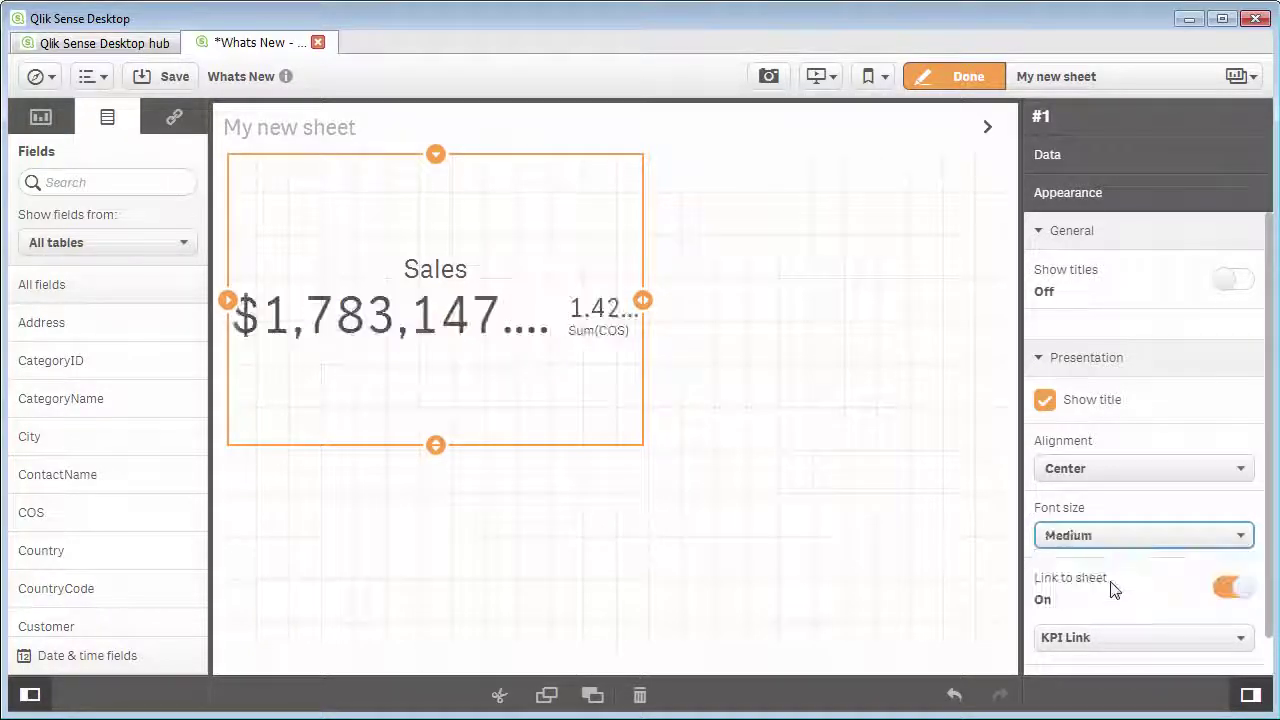
Step: Set the Sales measure's number formatting to Auto
left_click(1076, 162)
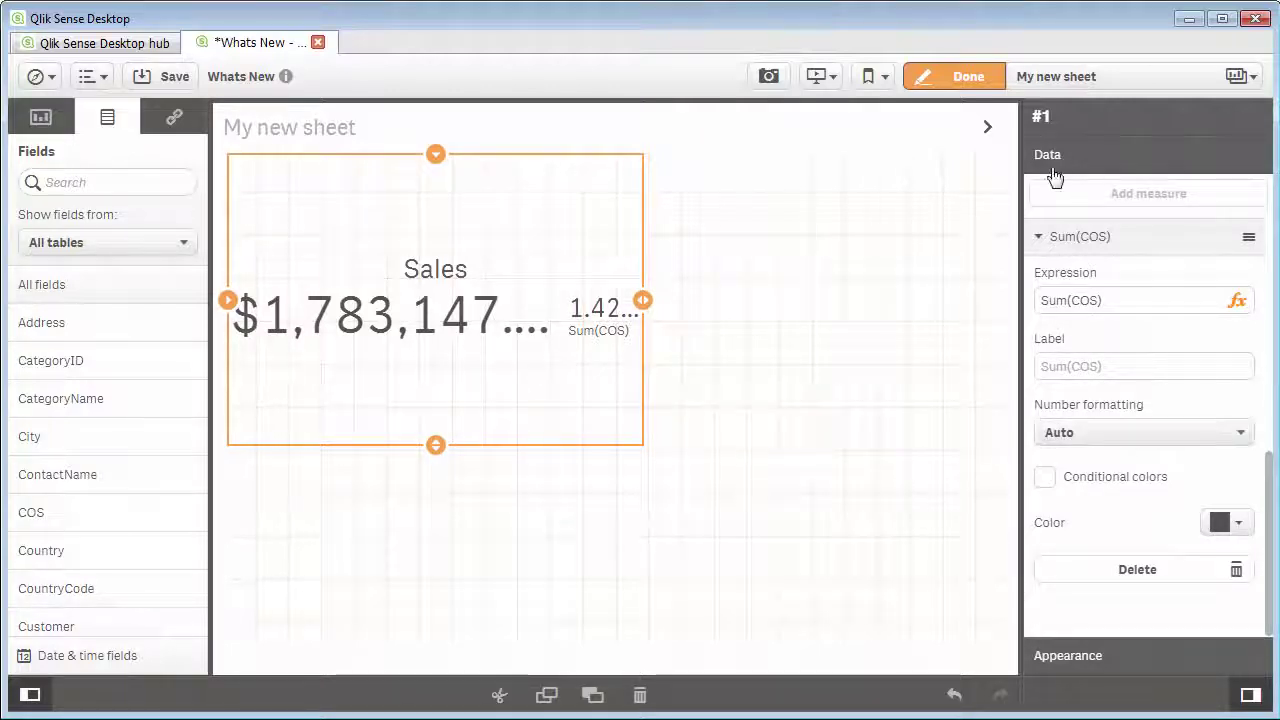
left_click(1048, 243)
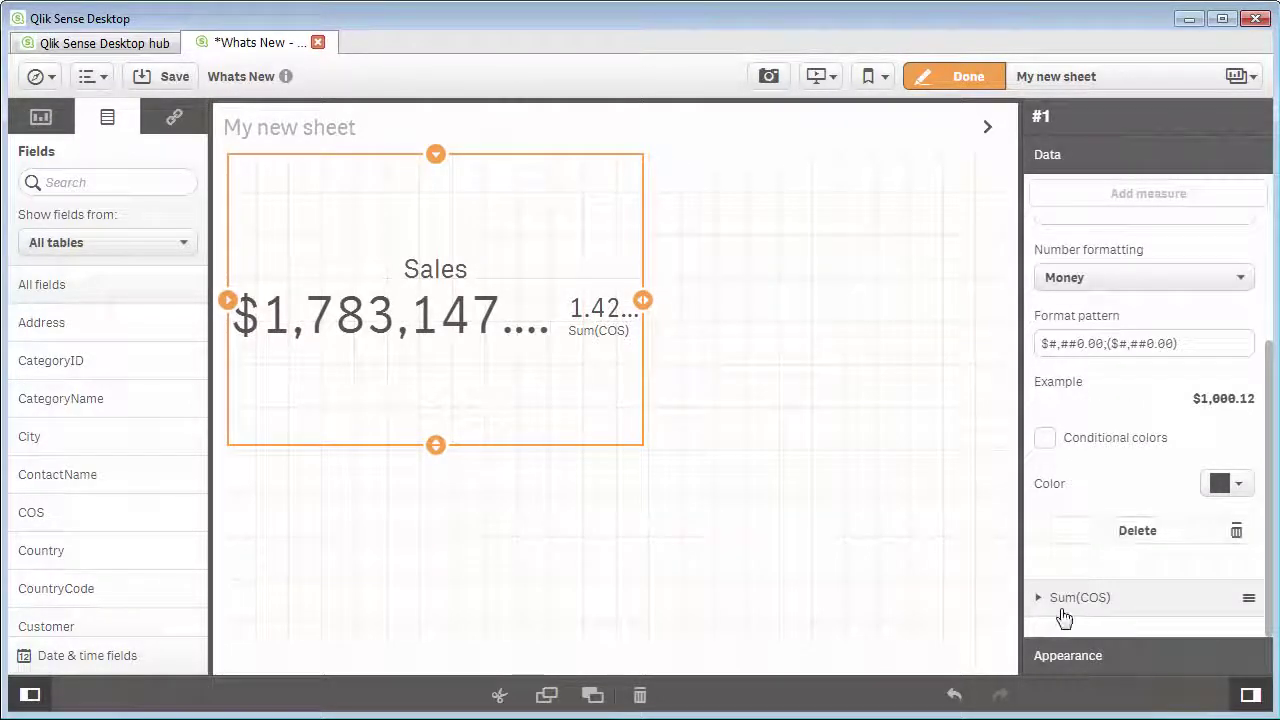
scroll(1268, 463, "up", 3)
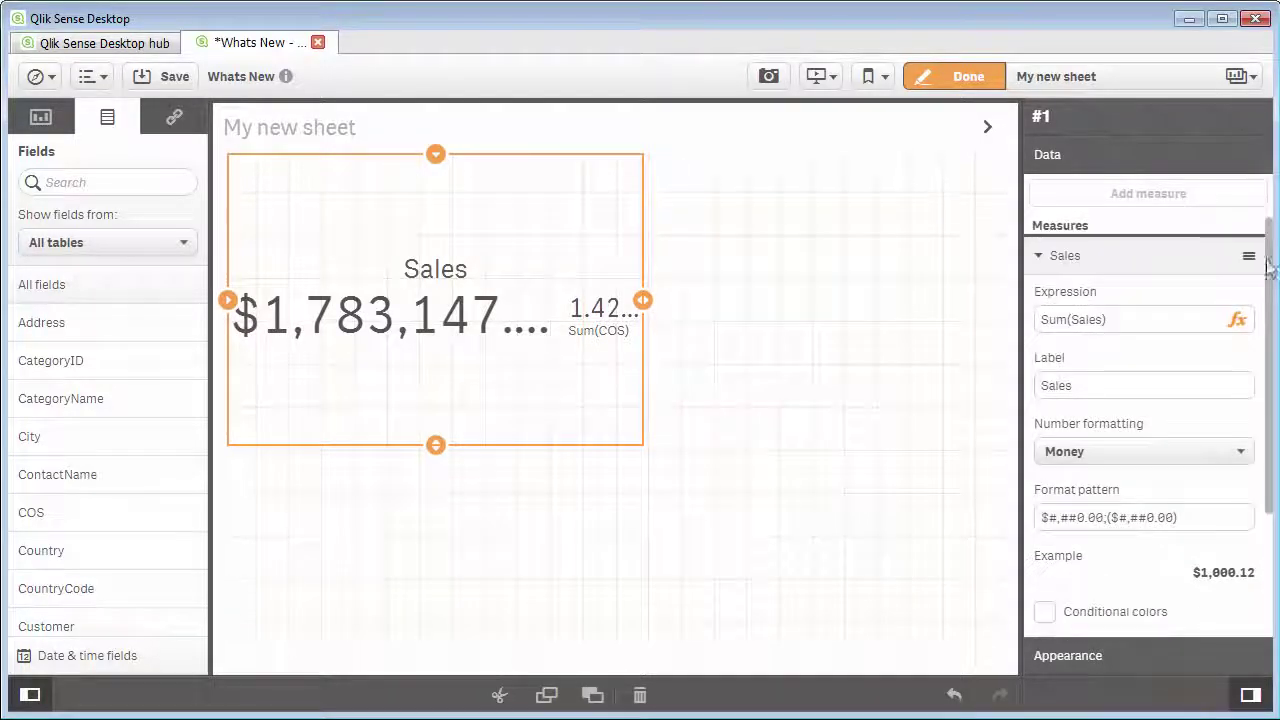
left_click(1118, 453)
left_click(1058, 475)
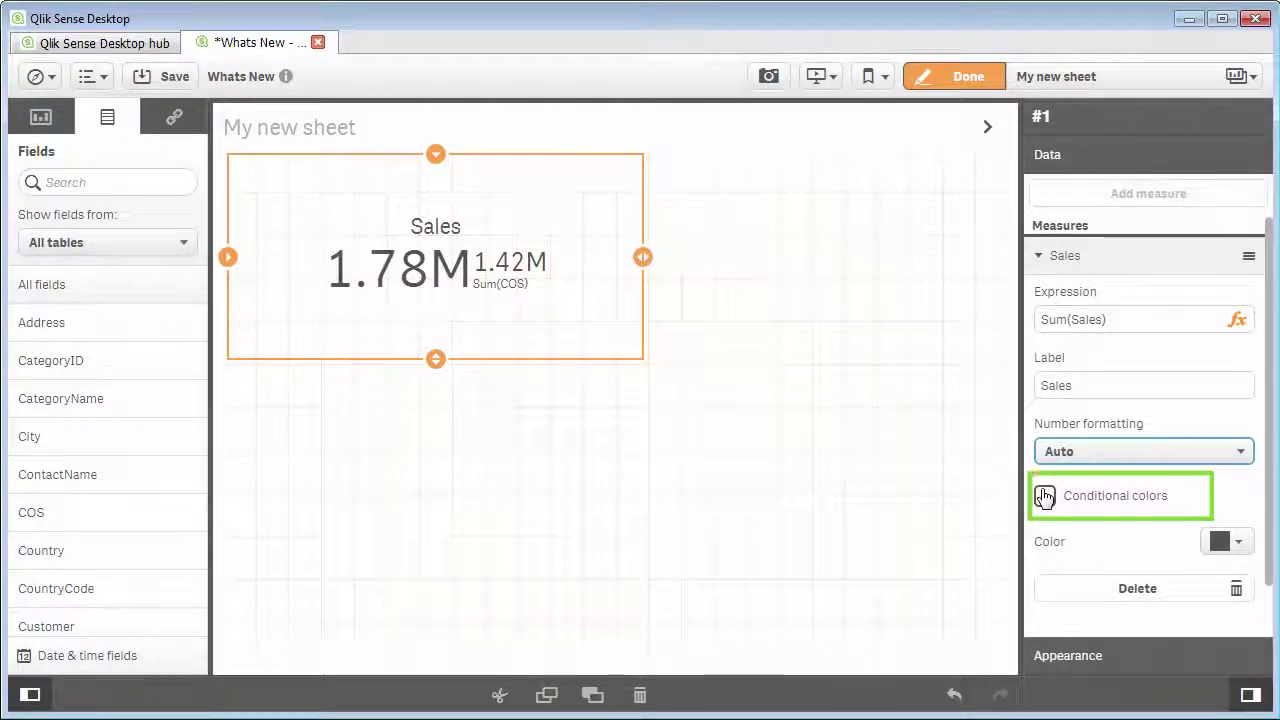
Step: Turn on conditional colors for the Sales measure and add two range limits
left_click(1044, 260)
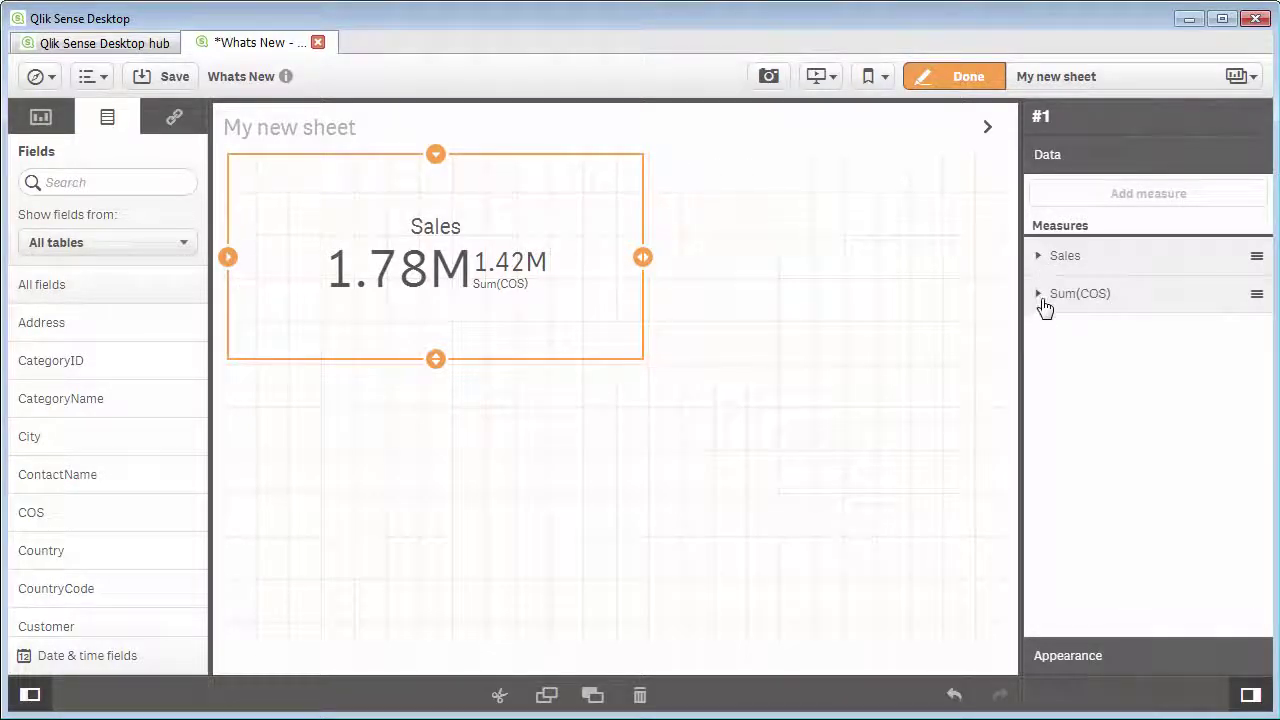
left_click(1044, 300)
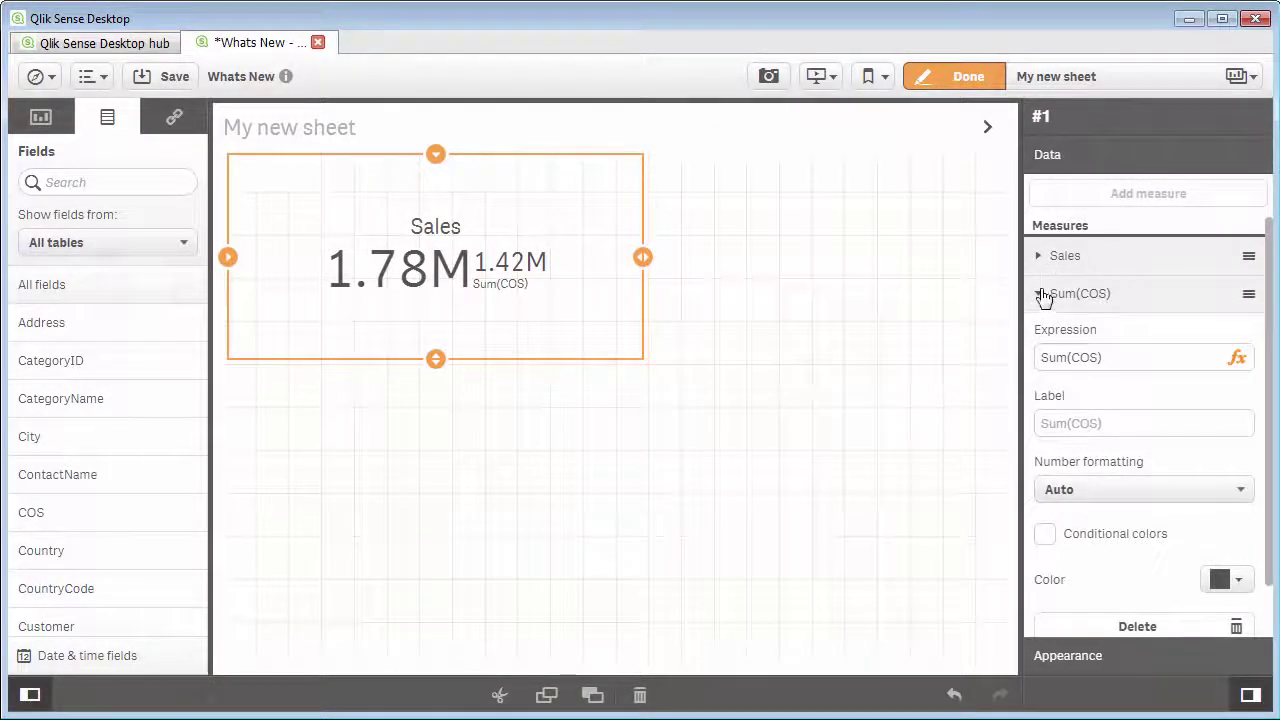
left_click(1040, 293)
left_click(1042, 262)
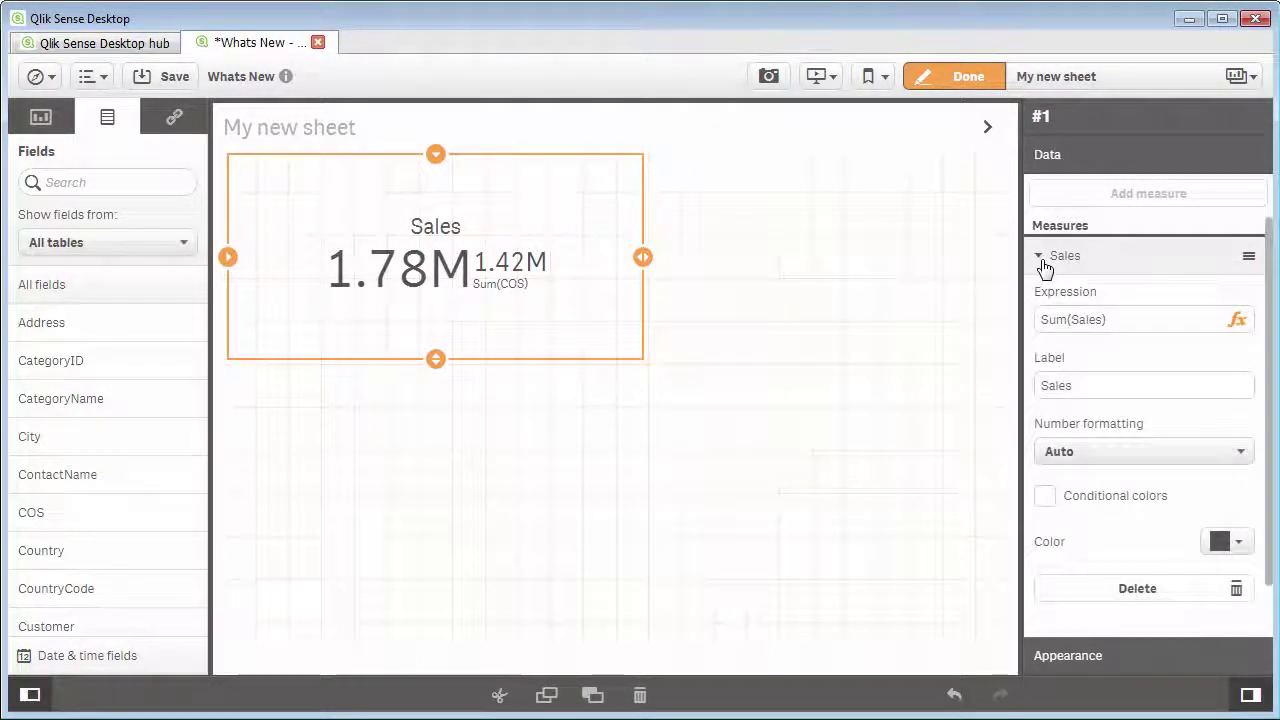
left_click(1044, 497)
scroll(1270, 497, "down", 3)
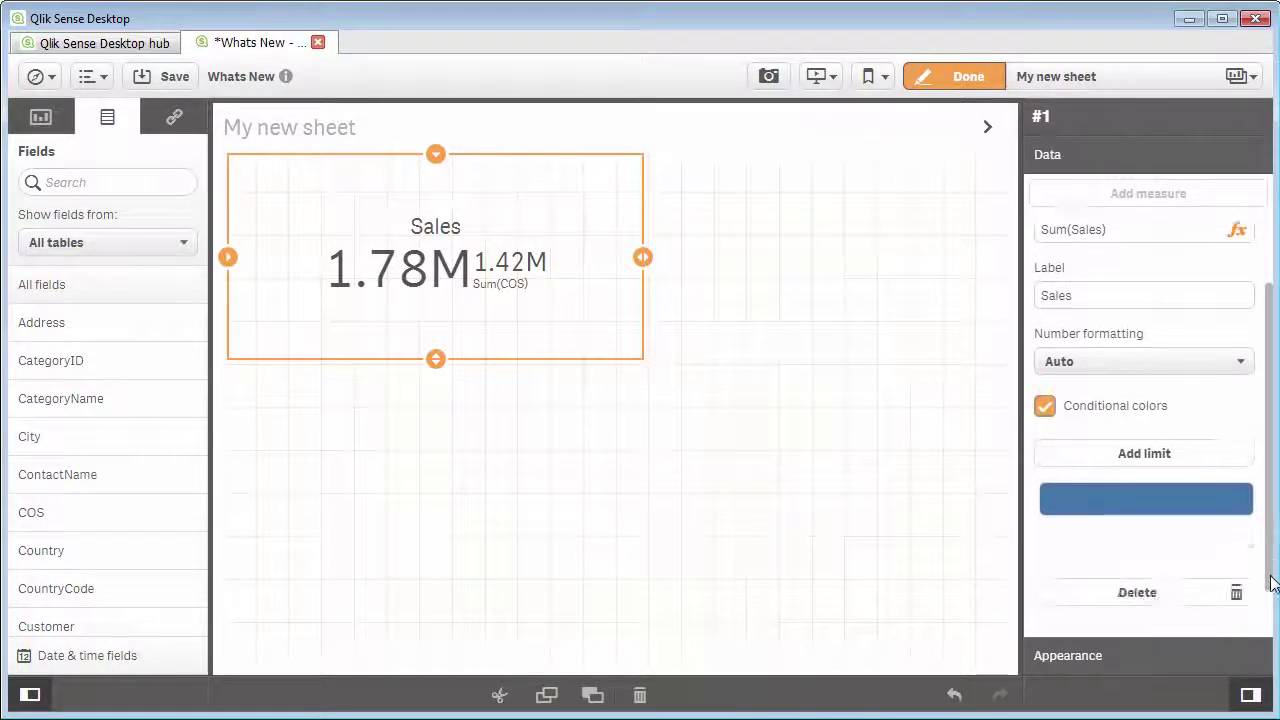
left_click(1201, 400)
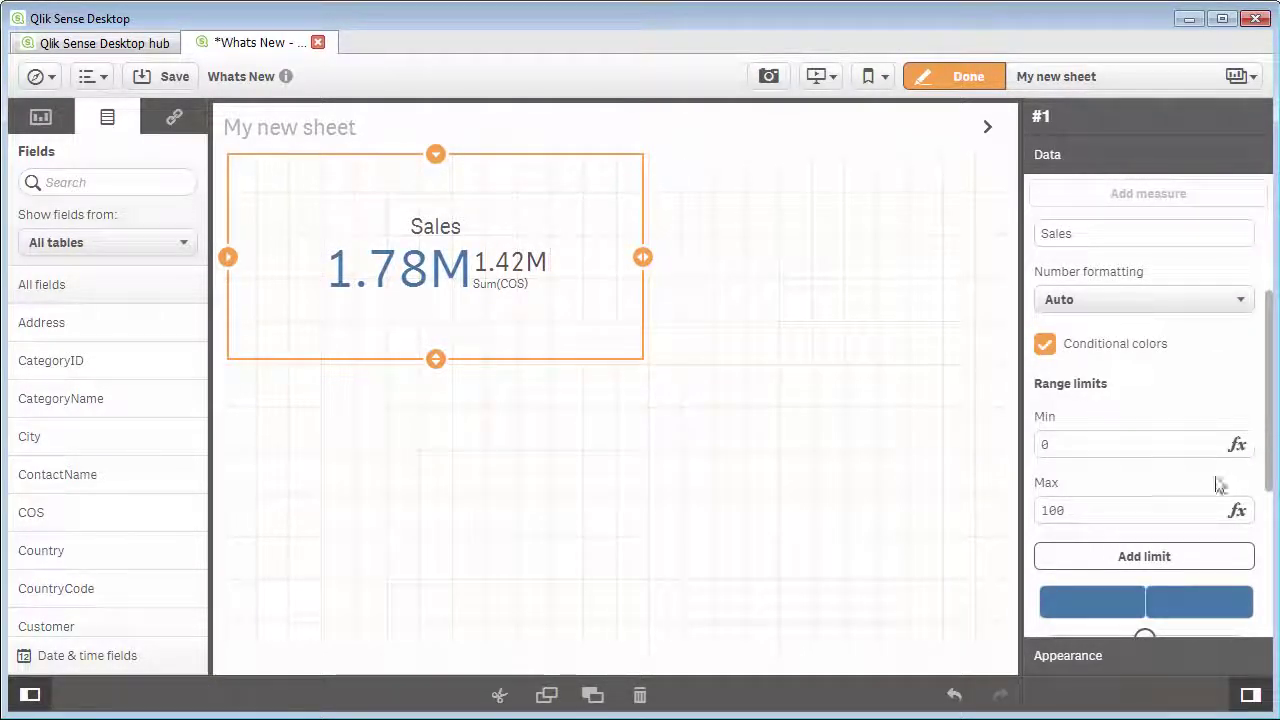
left_click(1190, 560)
Step: Set the Sales range maximum to 2000000, moving the first limit to about one third of the range and the second to 1424000
left_click_drag(1267, 491, 1268, 550)
left_click_drag(1145, 512, 1129, 512)
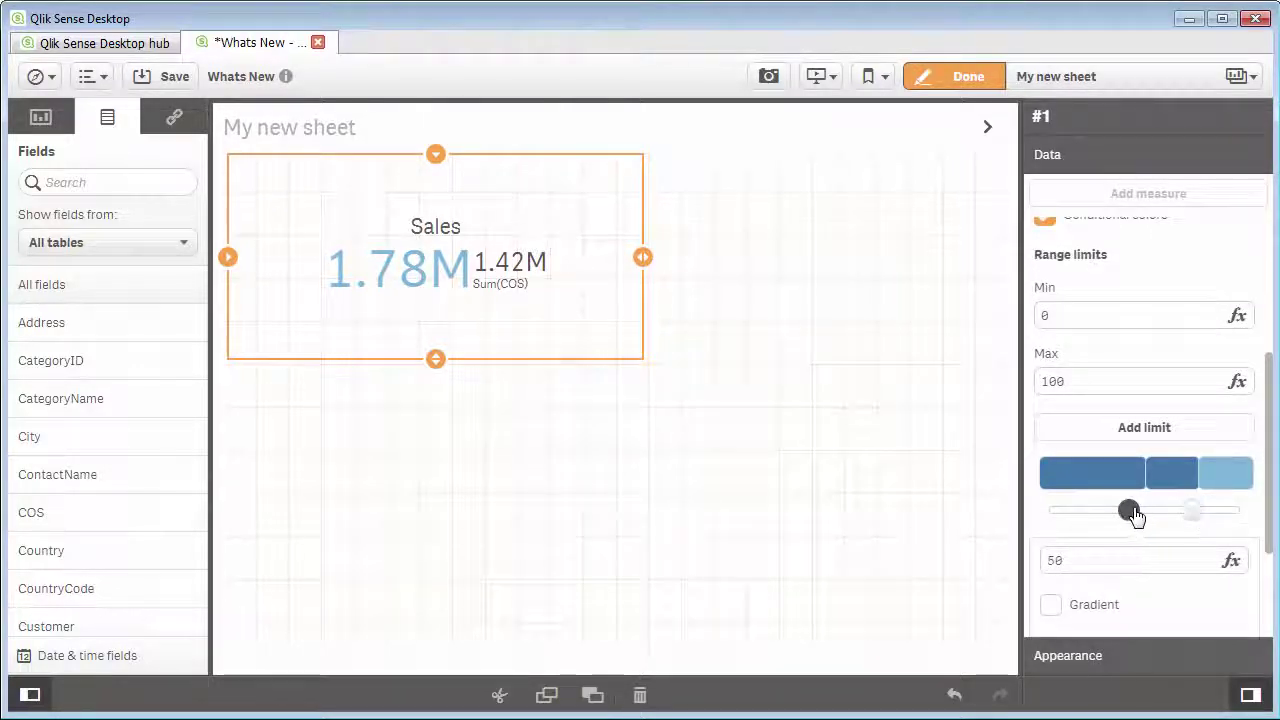
left_click(1084, 380)
left_click_drag(1084, 378, 1006, 386)
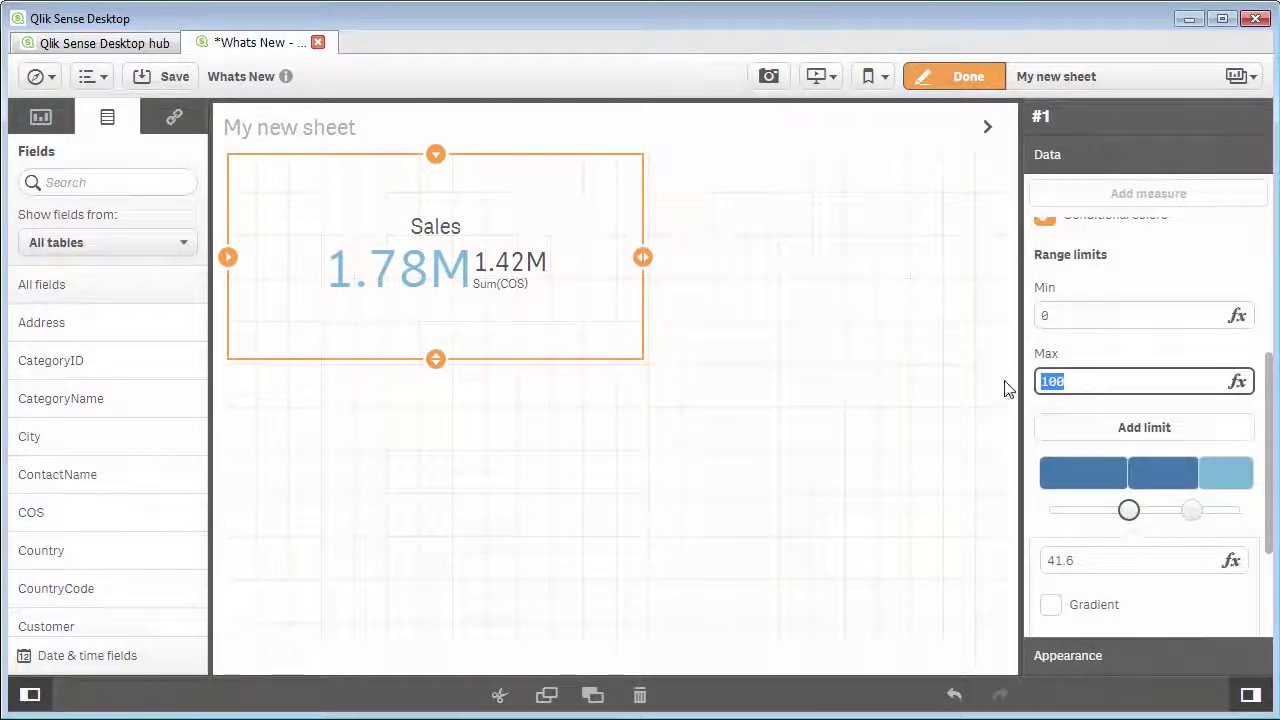
type("200")
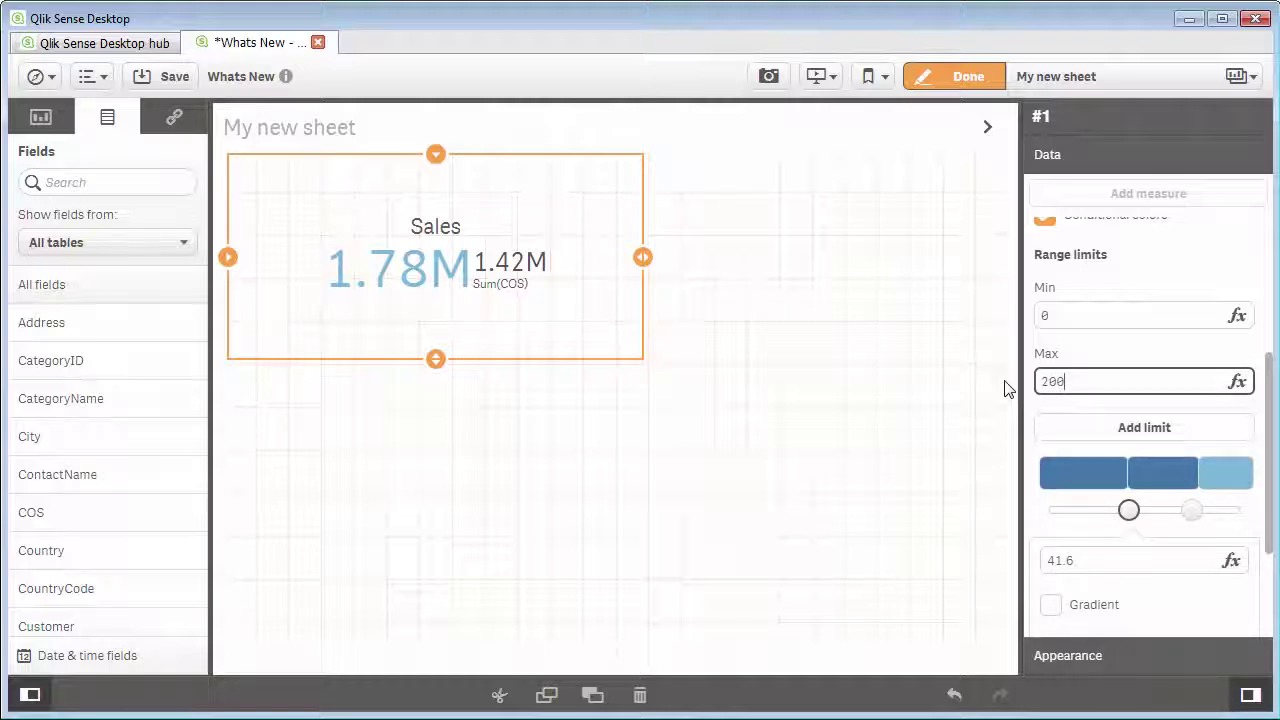
type("0000")
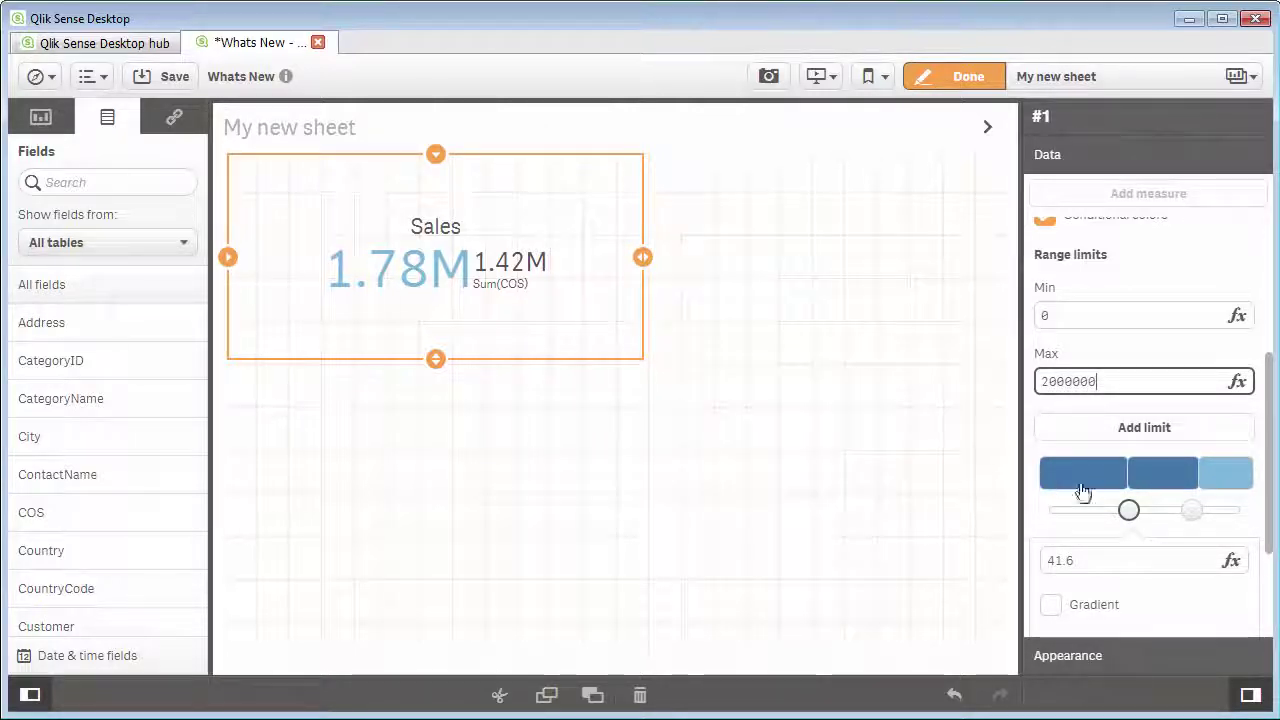
mouse_move(1127, 511)
left_mouse_down()
mouse_move(1046, 508)
mouse_move(1182, 518)
mouse_move(1060, 520)
mouse_move(1118, 524)
left_mouse_up()
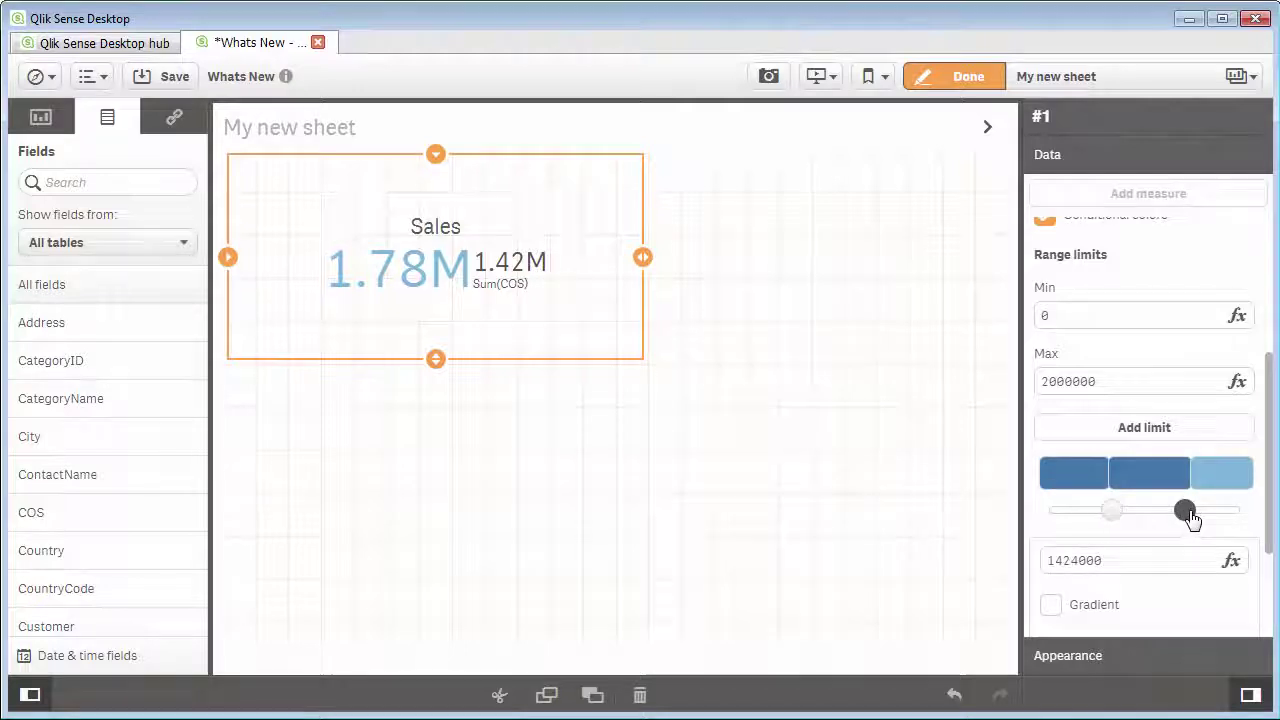
Step: Color the lowest Sales range red and give it the downward triangle glyph
left_click(1092, 486)
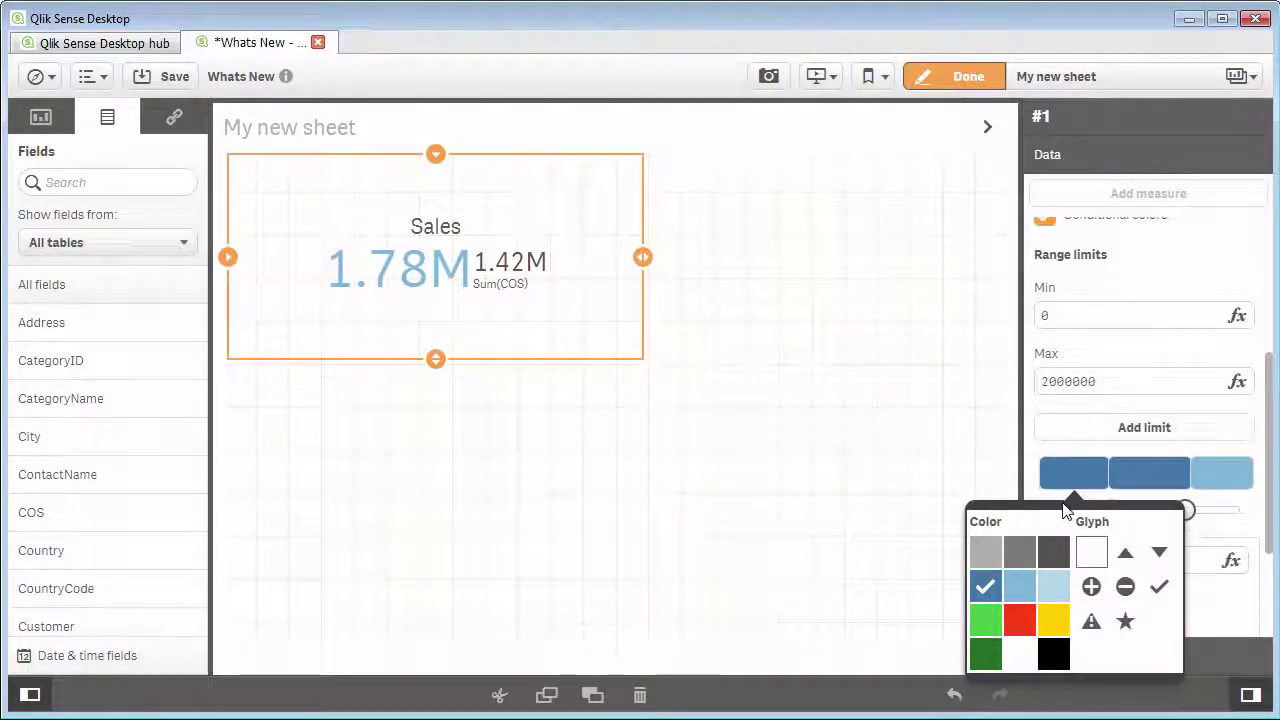
left_click(1022, 620)
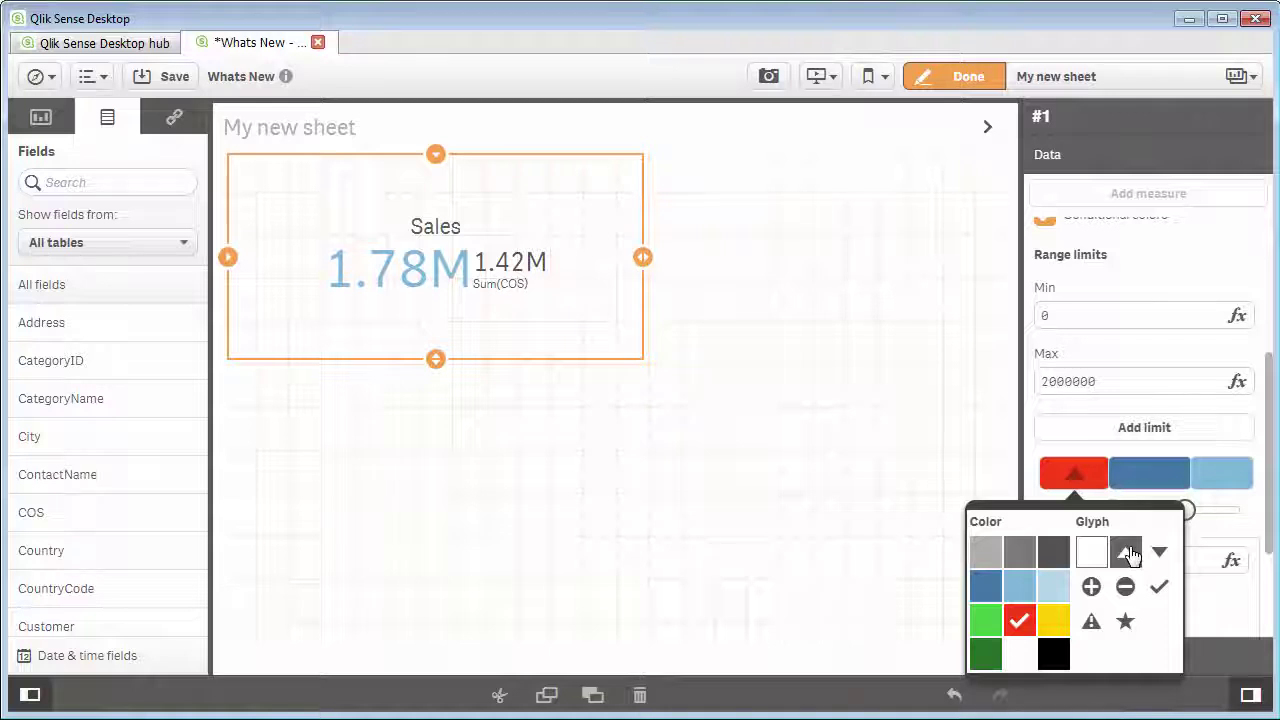
left_click(1150, 553)
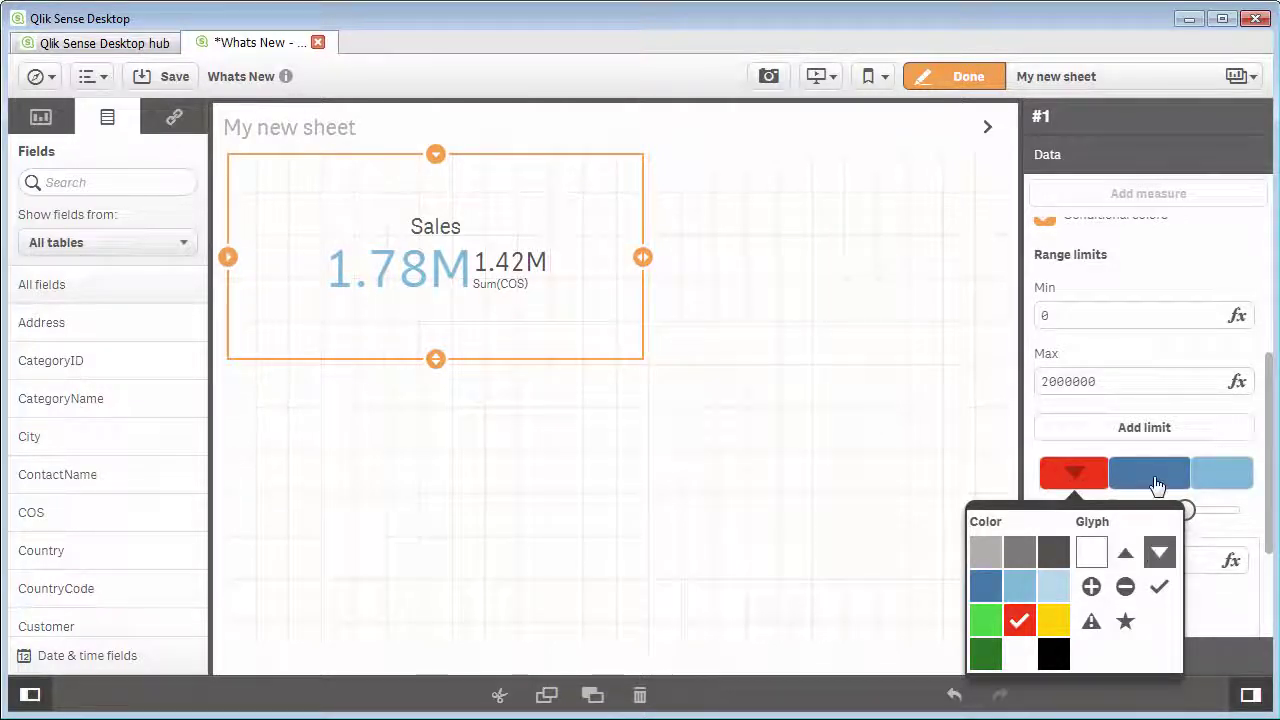
Step: Color the middle Sales range yellow and give it the warning triangle glyph
left_click(1157, 485)
left_click(1162, 490)
left_click(1128, 620)
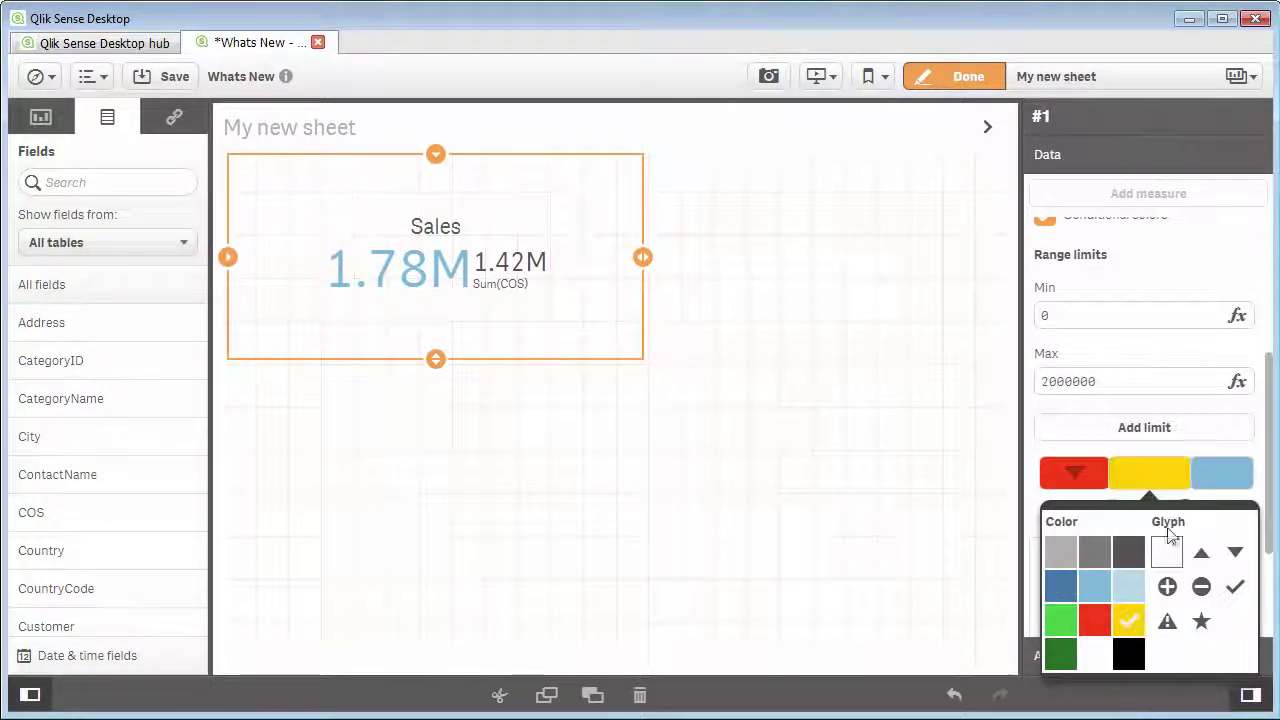
left_click(1167, 621)
Step: Color the highest Sales range bright green, give it the upward triangle glyph, and deselect the KPI
left_click(1211, 490)
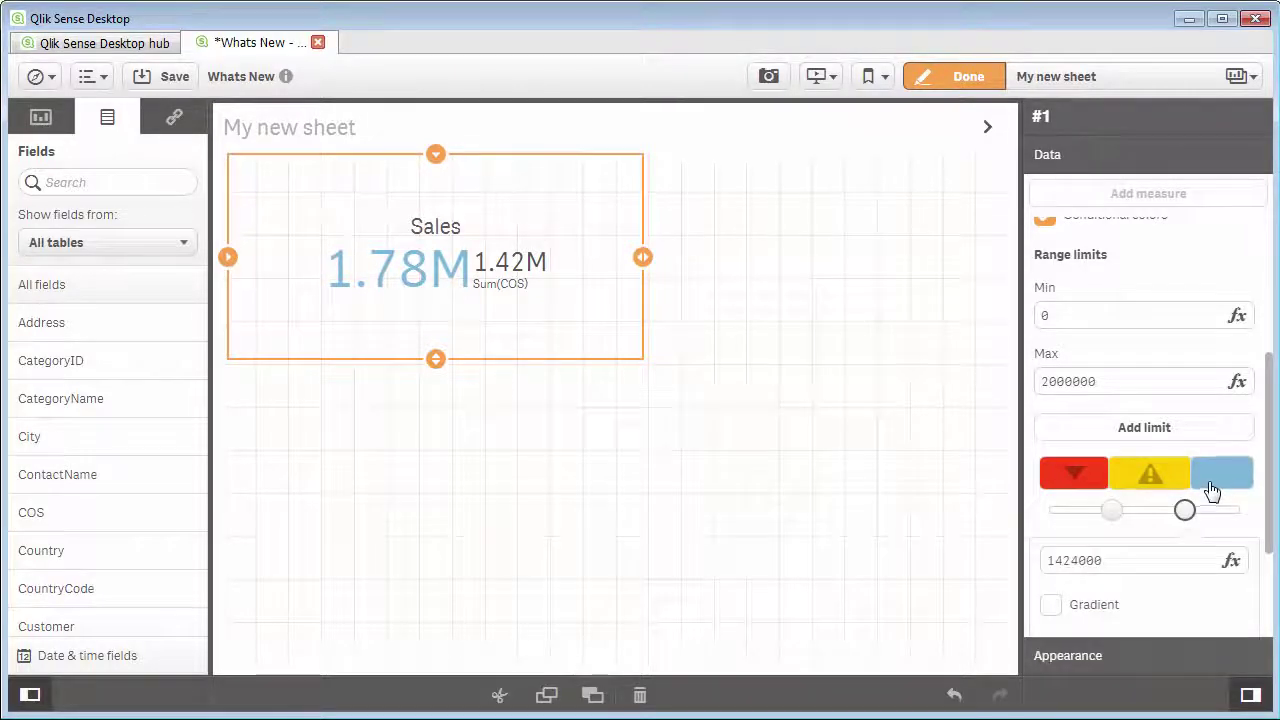
left_click(1211, 490)
left_click(1063, 625)
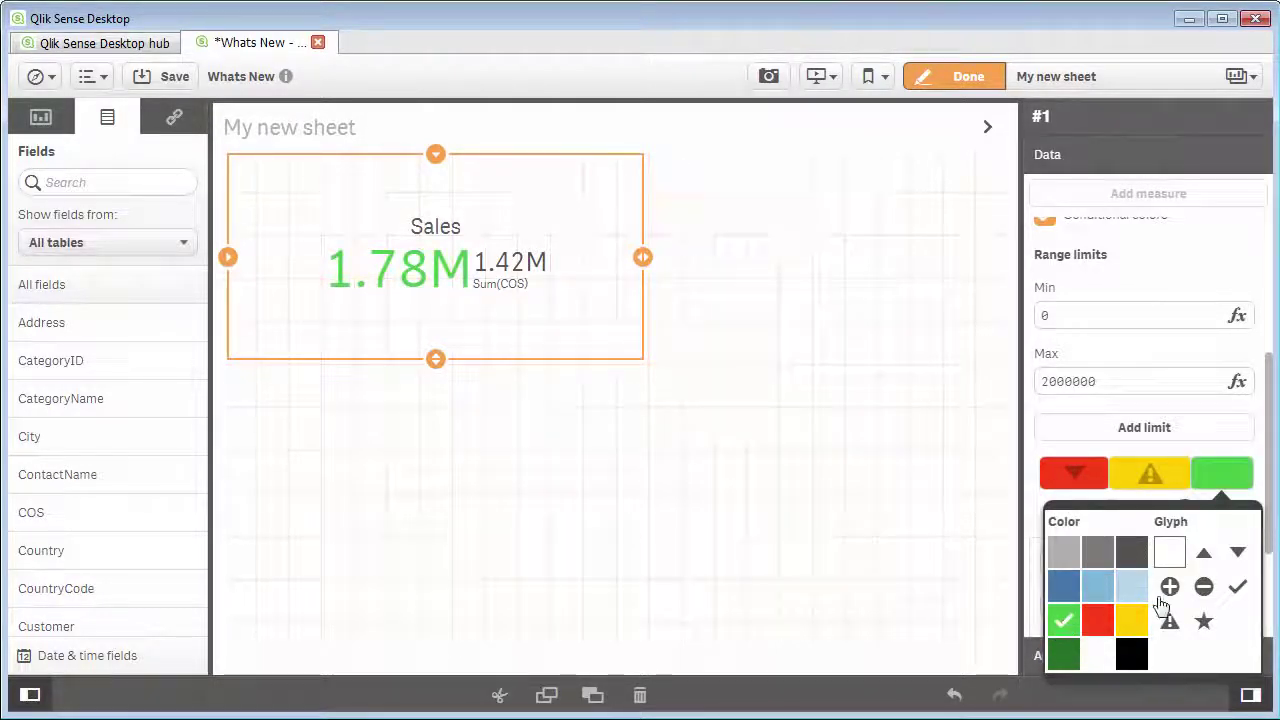
left_click(1204, 553)
left_click(951, 471)
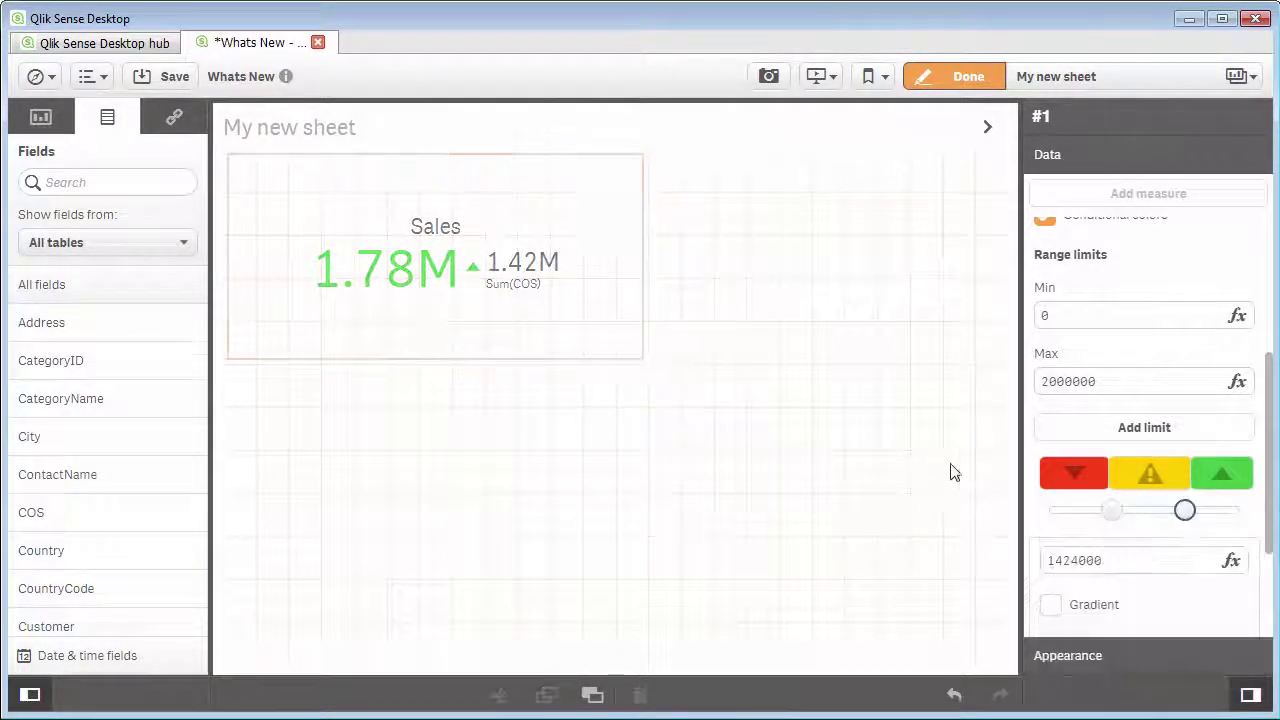
left_click(951, 471)
left_click(605, 268)
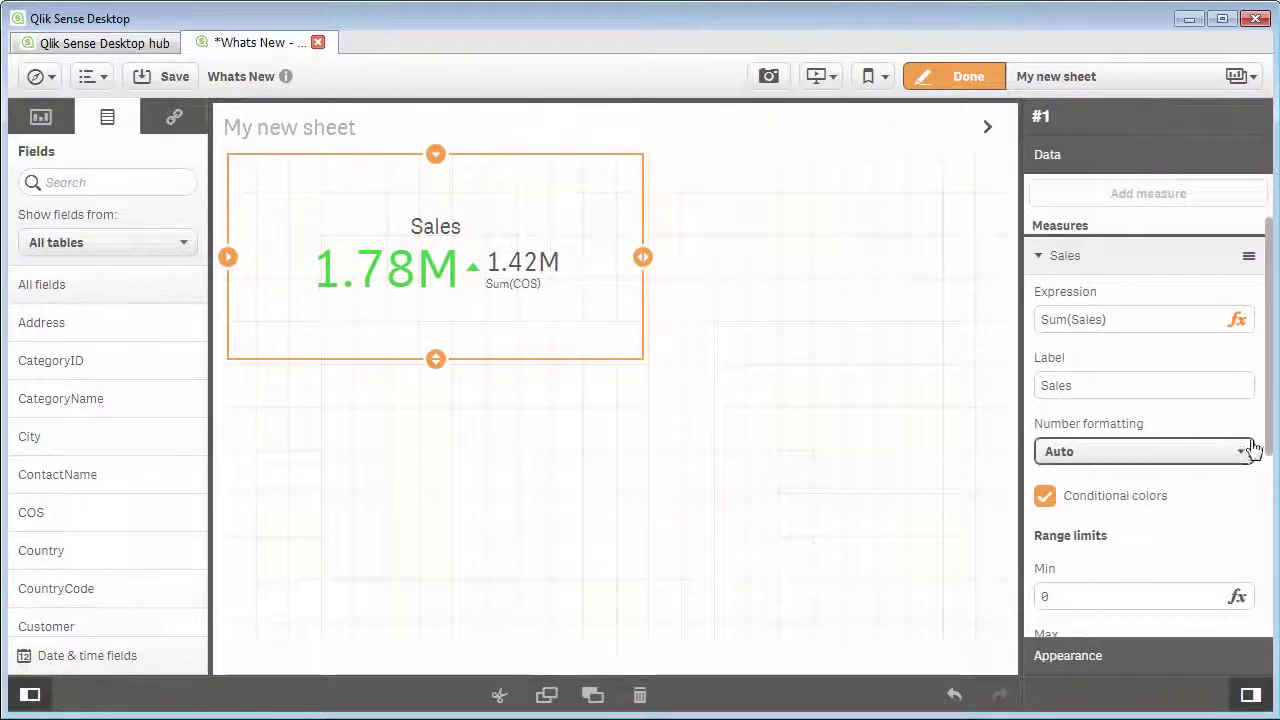
left_click_drag(1268, 450, 1262, 580)
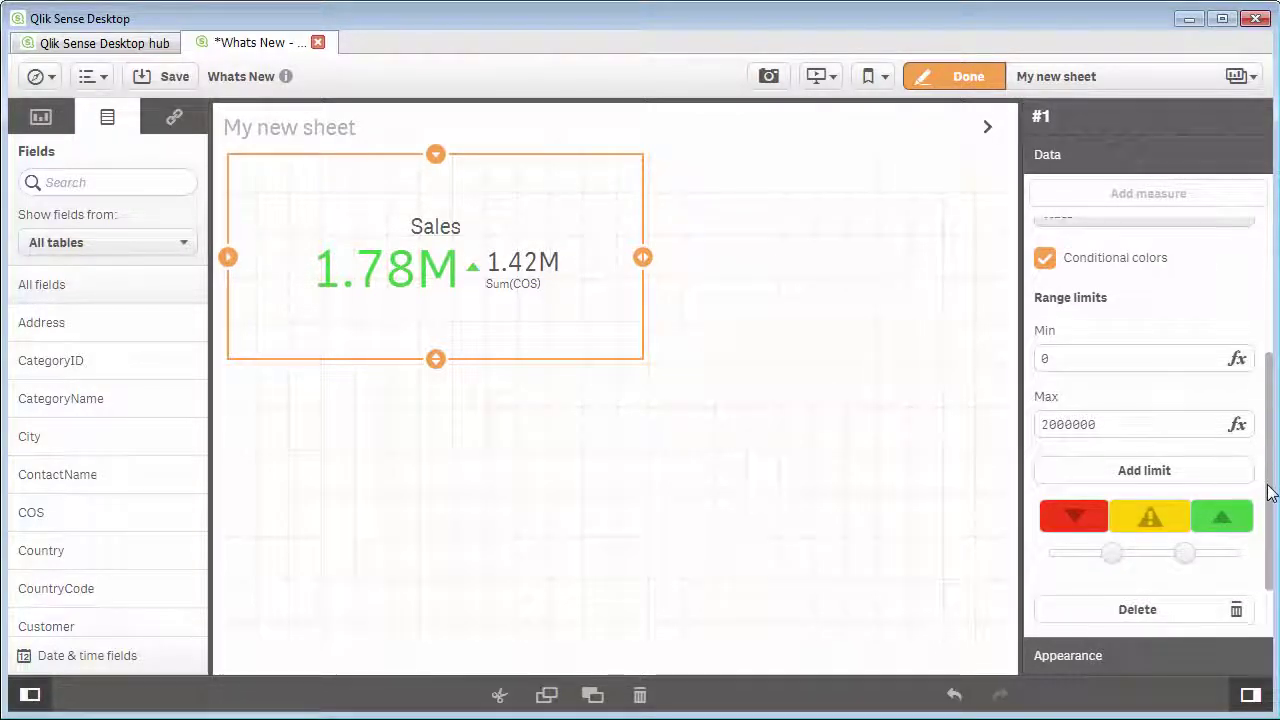
scroll(1255, 420, "down", 2)
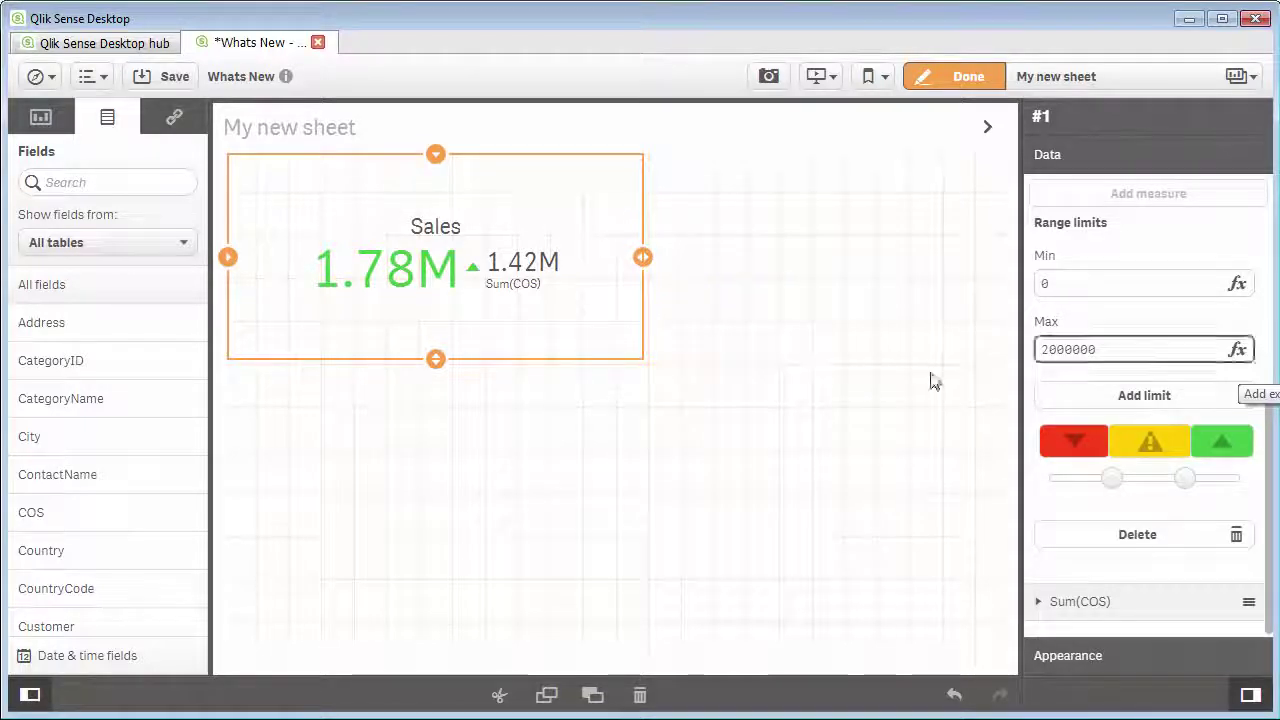
Step: Add a Country filter pane to the sheet below the KPI and finish editing
left_click(325, 420)
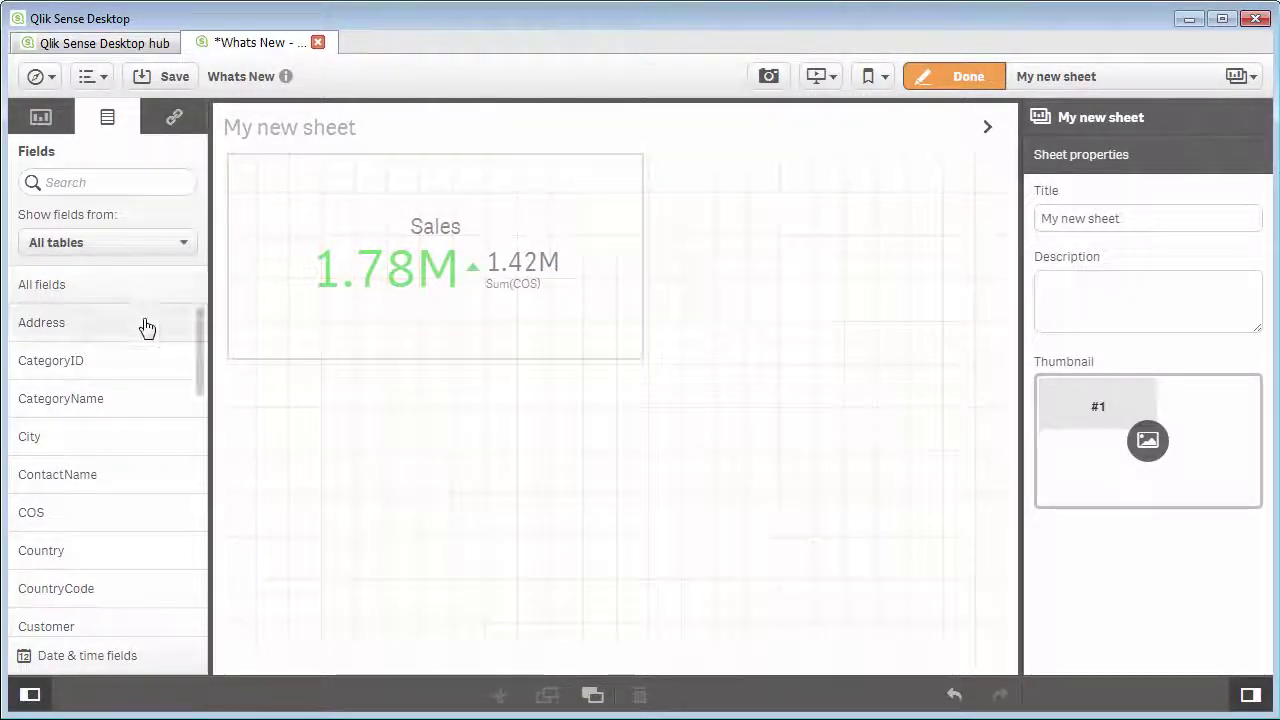
left_click_drag(91, 545, 366, 516)
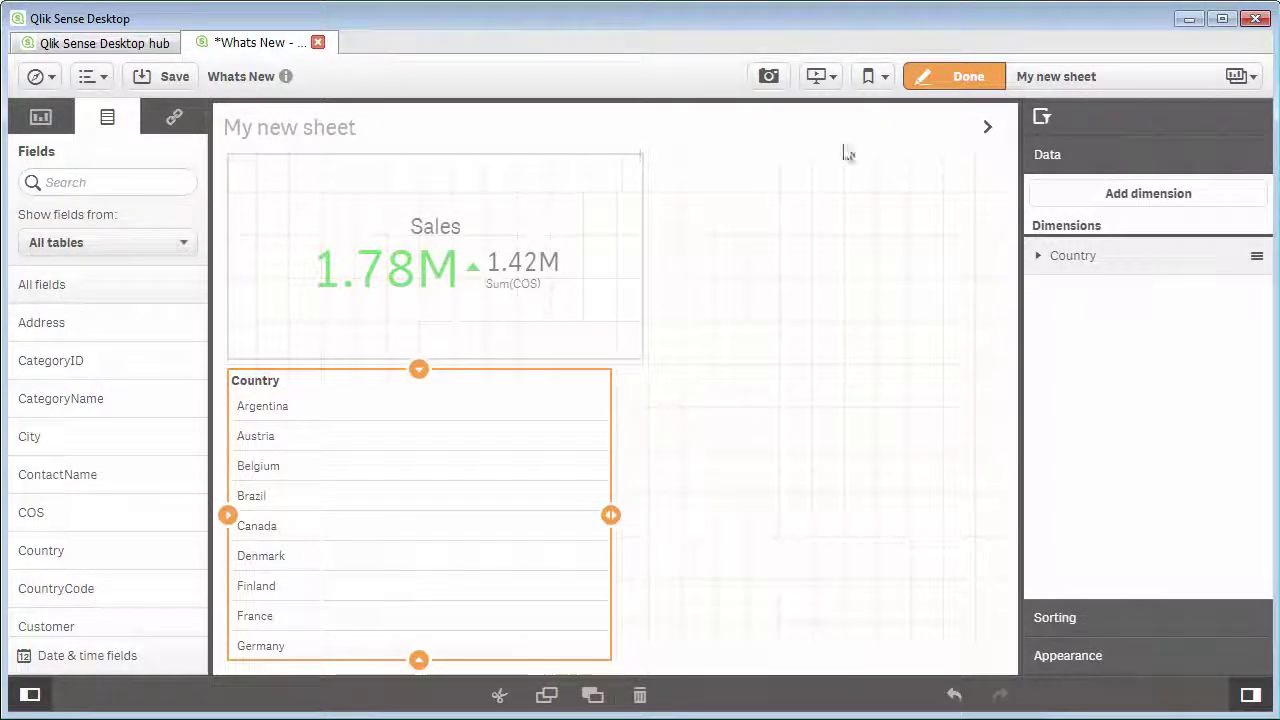
left_click(940, 88)
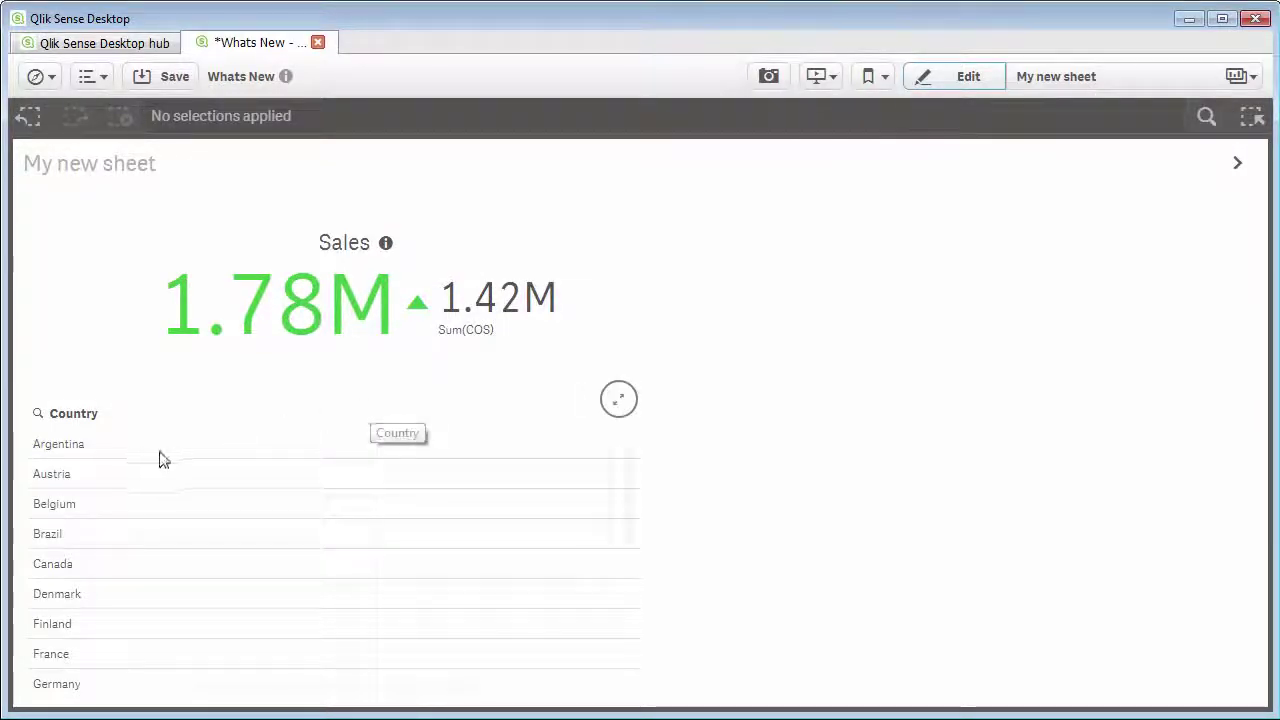
Step: Check the KPI's conditional colors by selecting and clearing Argentina, followed by Belgium, in the Country filter
left_click(118, 455)
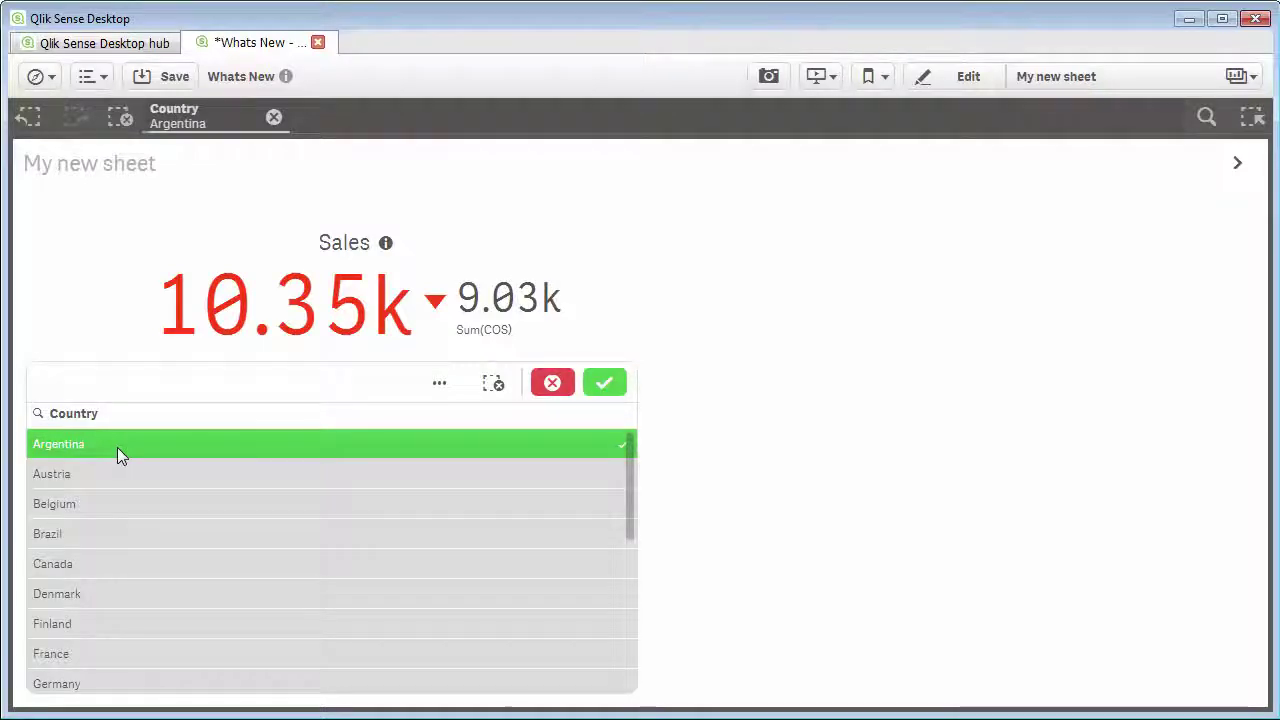
left_click(118, 453)
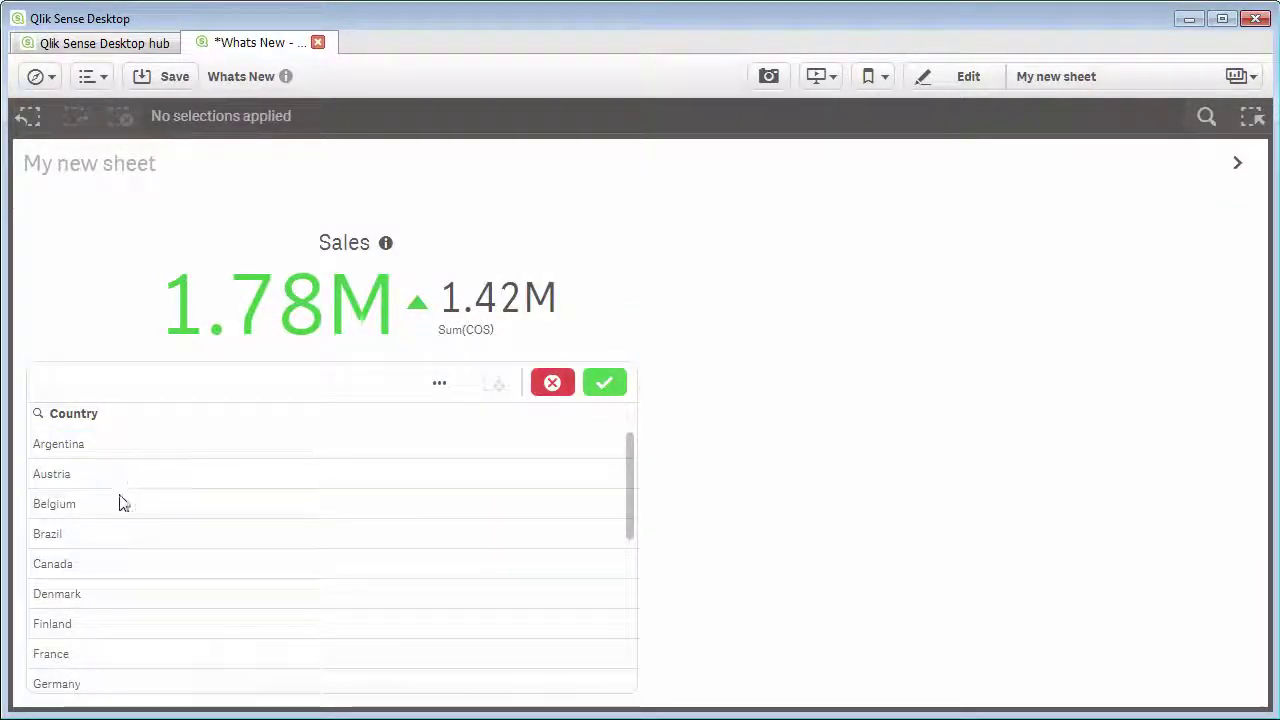
left_click(118, 503)
left_click(122, 502)
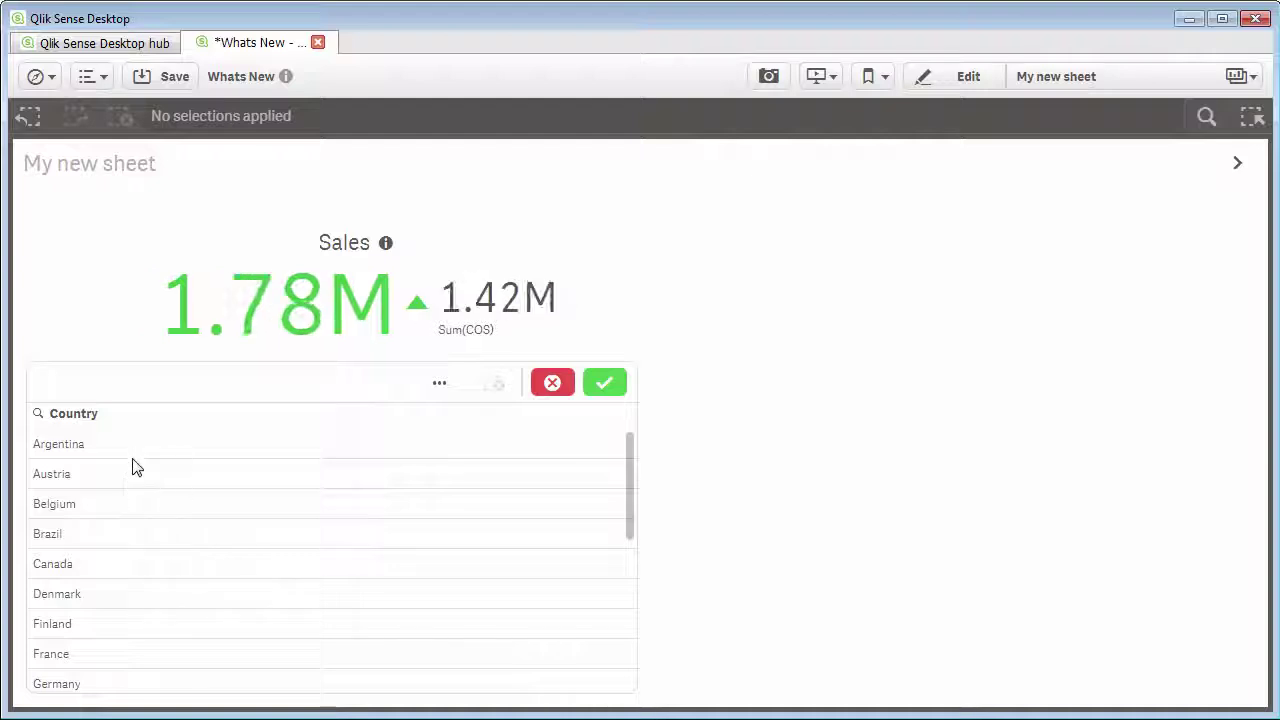
Step: Test the KPI with Norway through Venezuela plus Brazil through Germany selected, remove Canada and Brazil, and discard the selections
left_click_drag(132, 455, 157, 677)
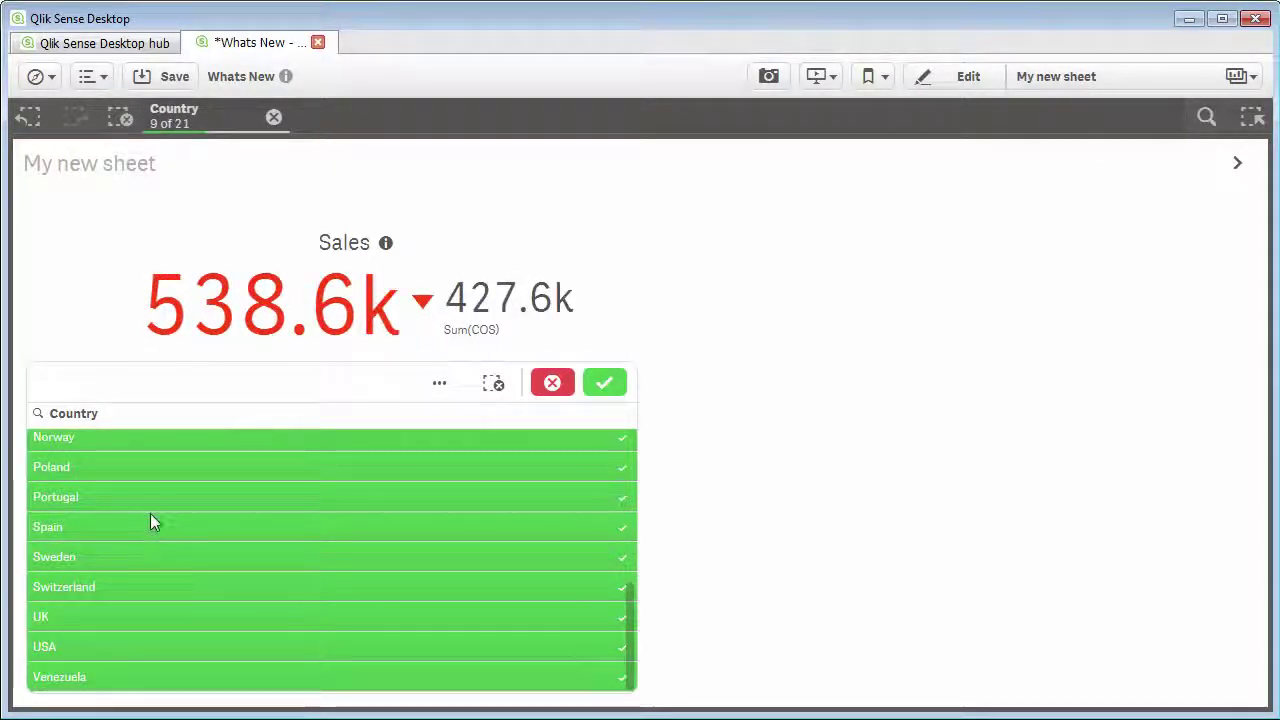
scroll(257, 607, "up", 5)
left_click_drag(286, 540, 277, 651)
left_click(259, 563)
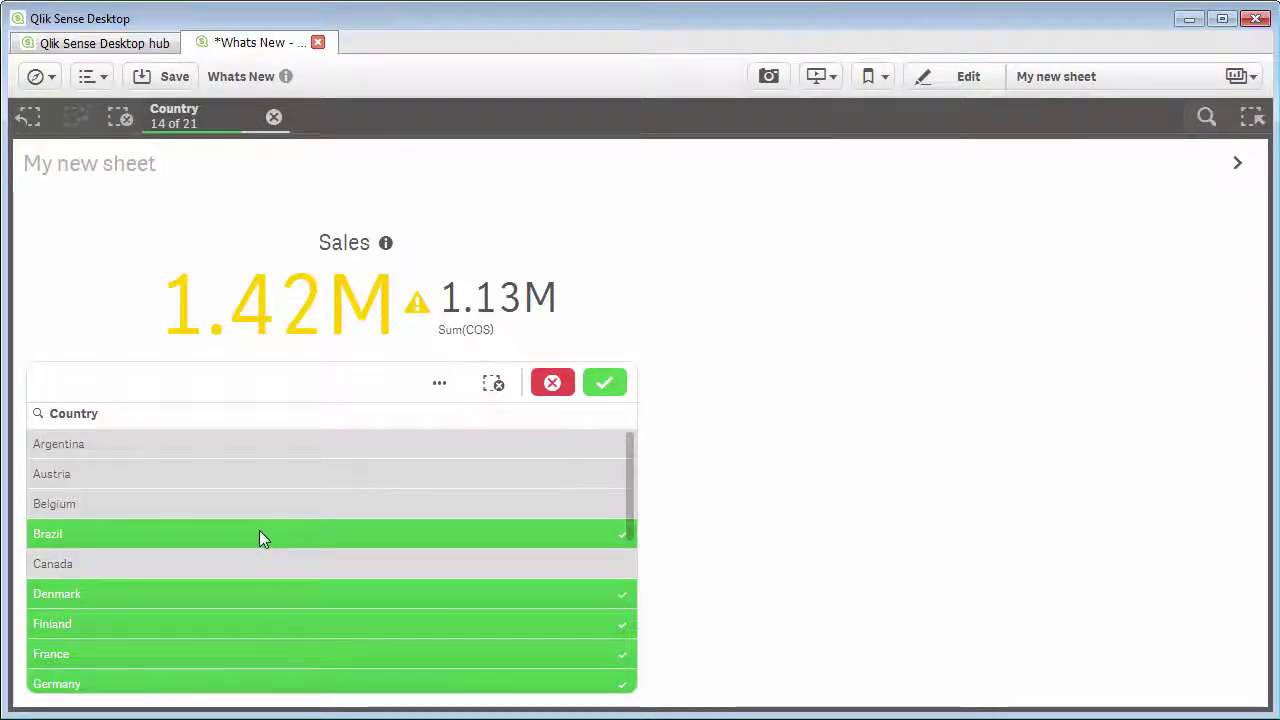
left_click(308, 533)
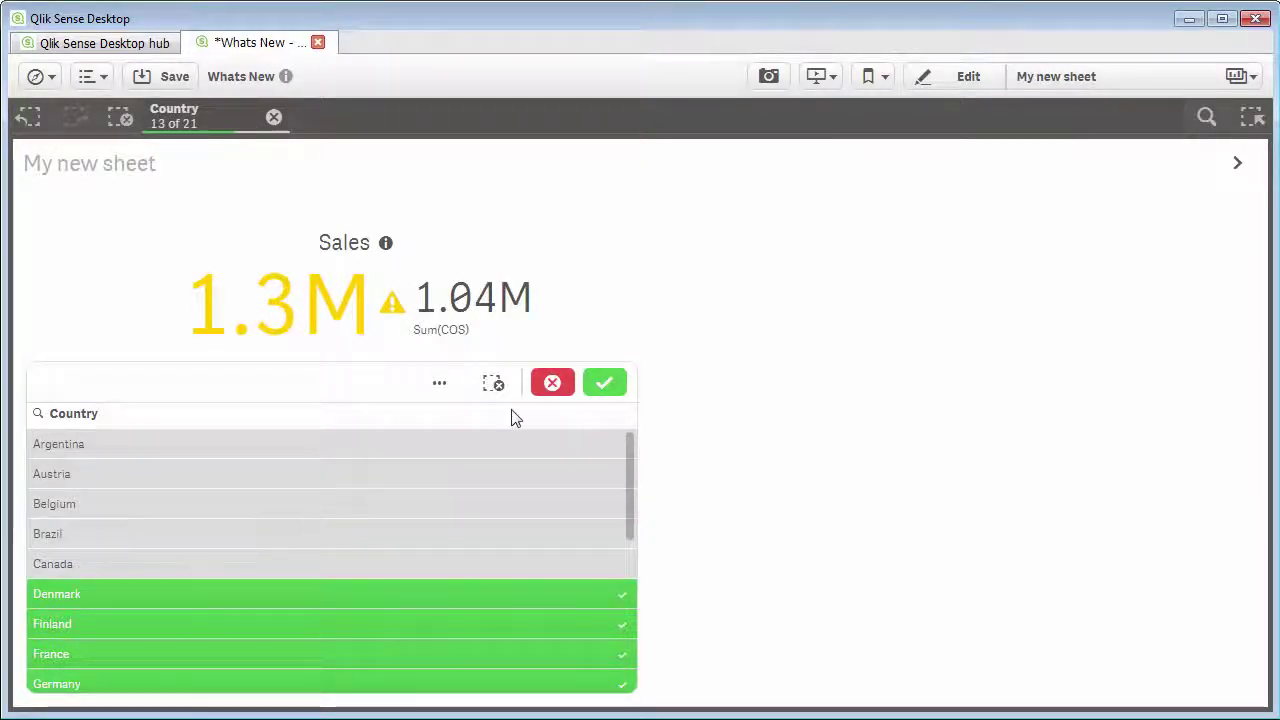
left_click(555, 390)
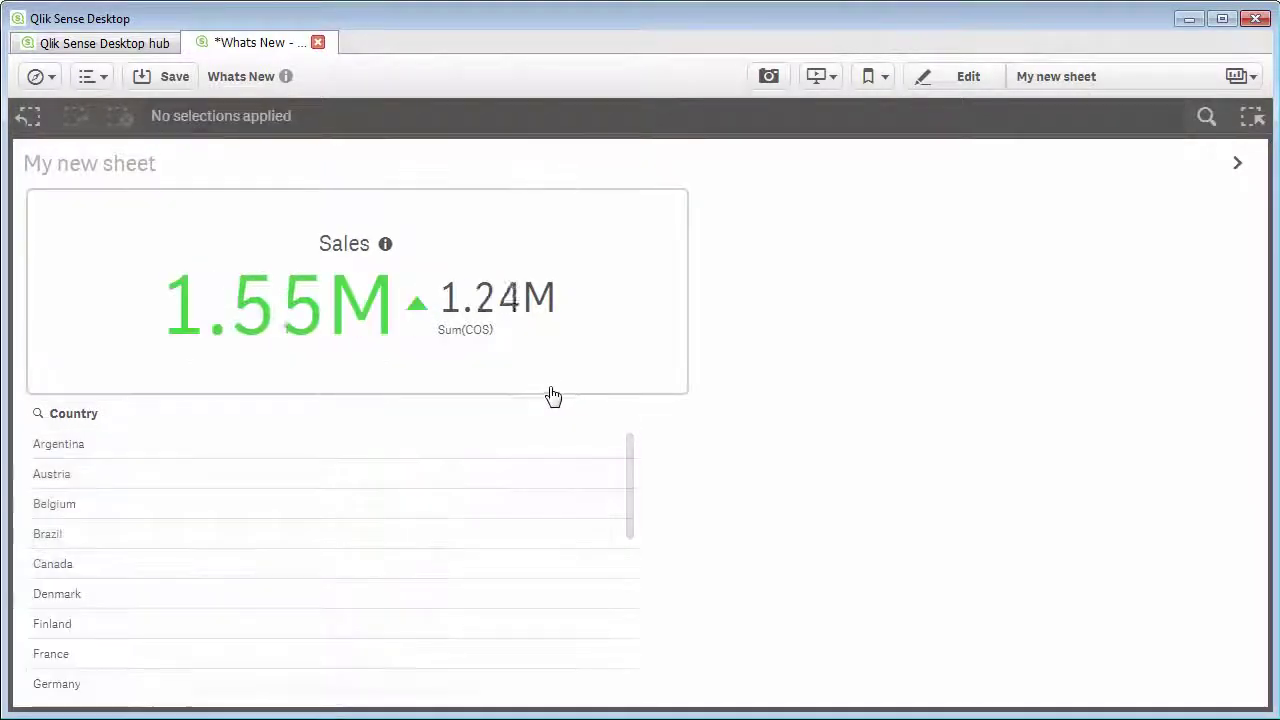
Step: Follow the KPI's link to open the "KPI Link" sheet
left_click(416, 324)
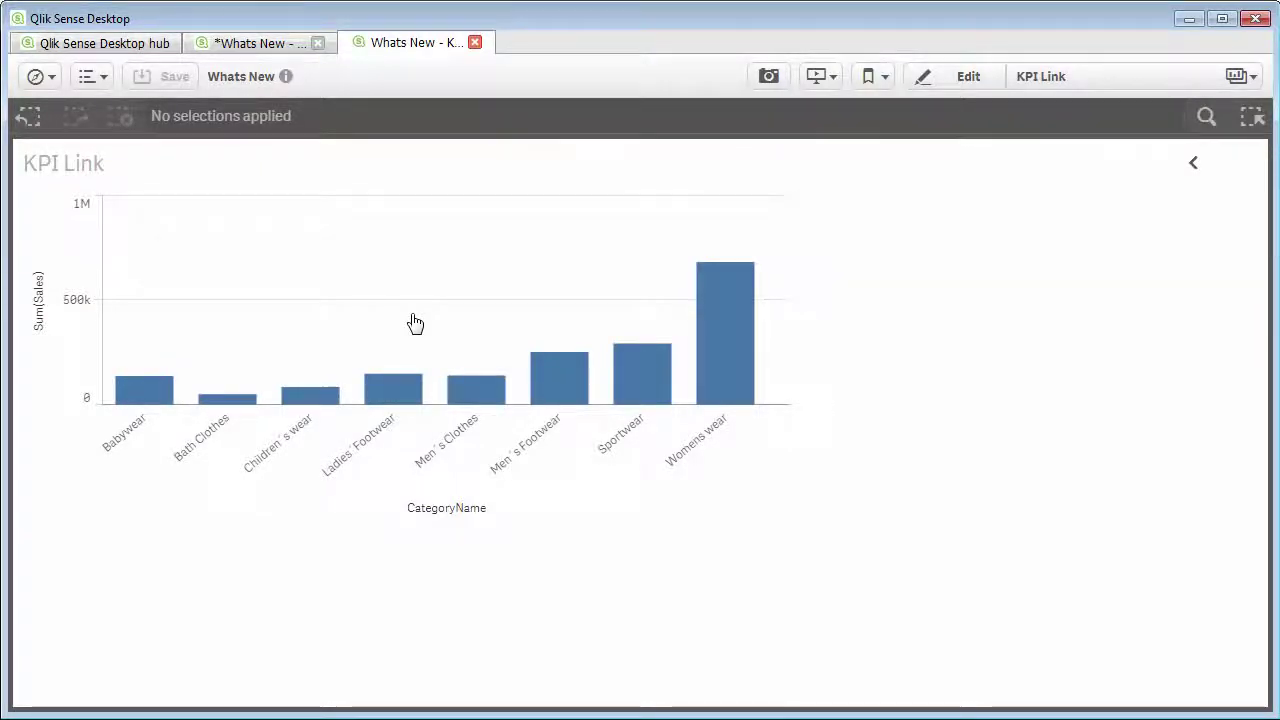
Step: Close the "KPI Link" sheet and delete the Country filter pane from "My new sheet"
mouse_move(408, 266)
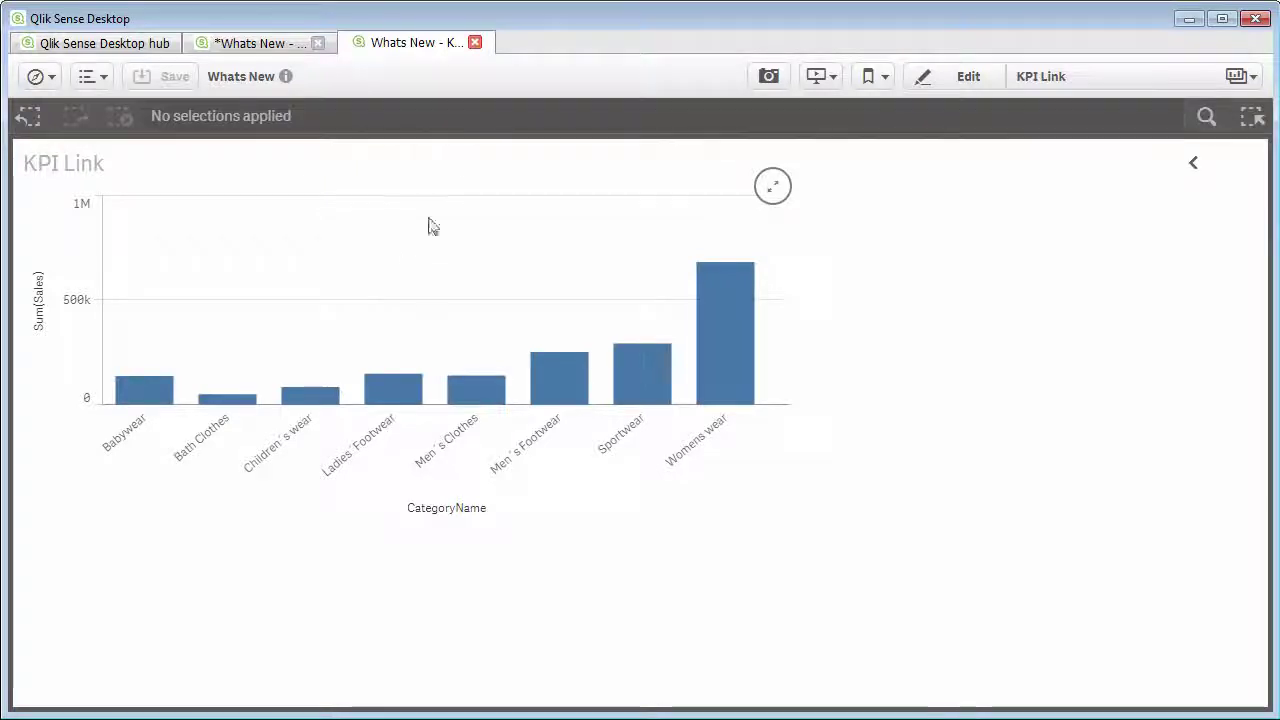
left_click(474, 43)
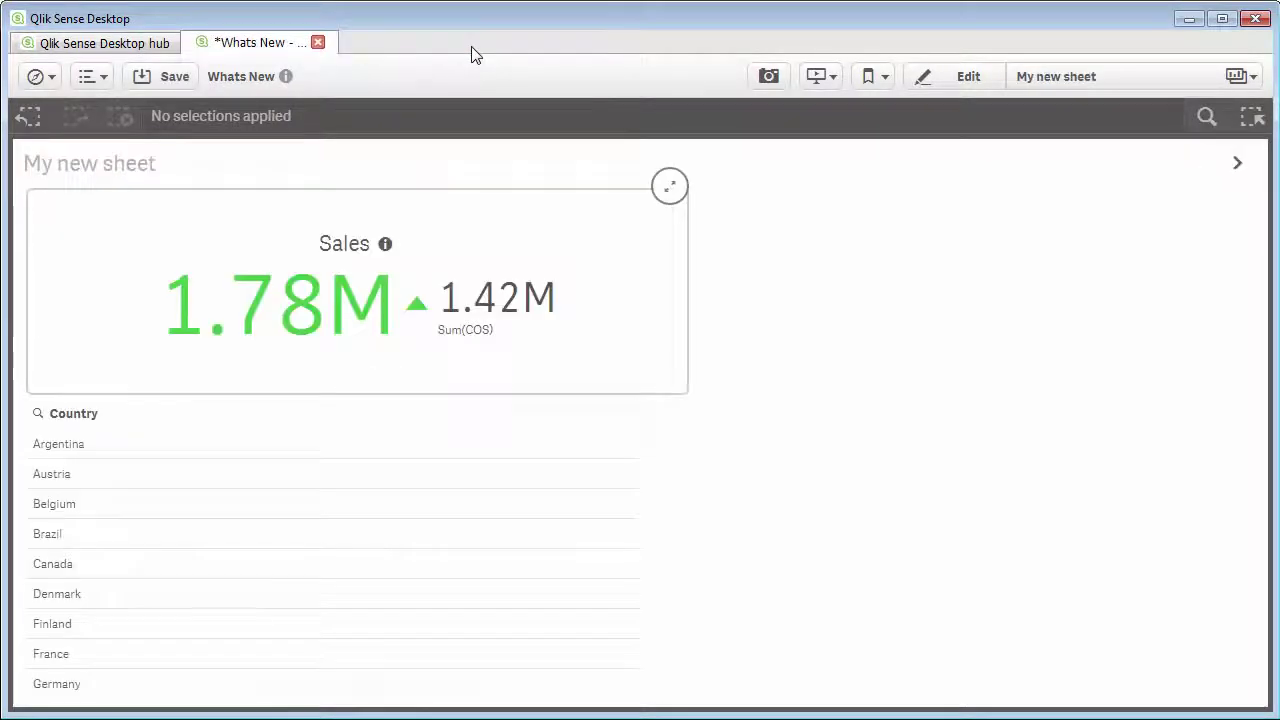
left_click(960, 88)
right_click(390, 530)
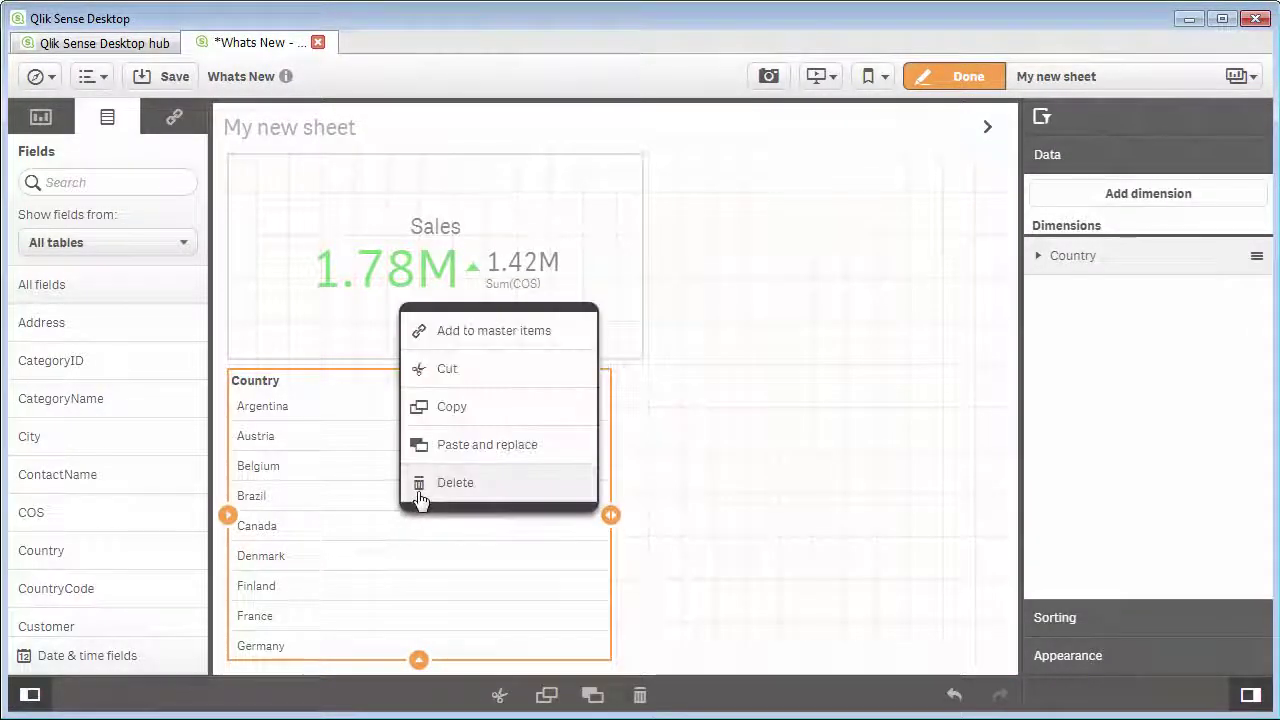
left_click(423, 492)
Step: Add the master visualizations KPI #1 beside the Sales KPI and a narrowed Year Filter below it, and finish editing
left_click(176, 120)
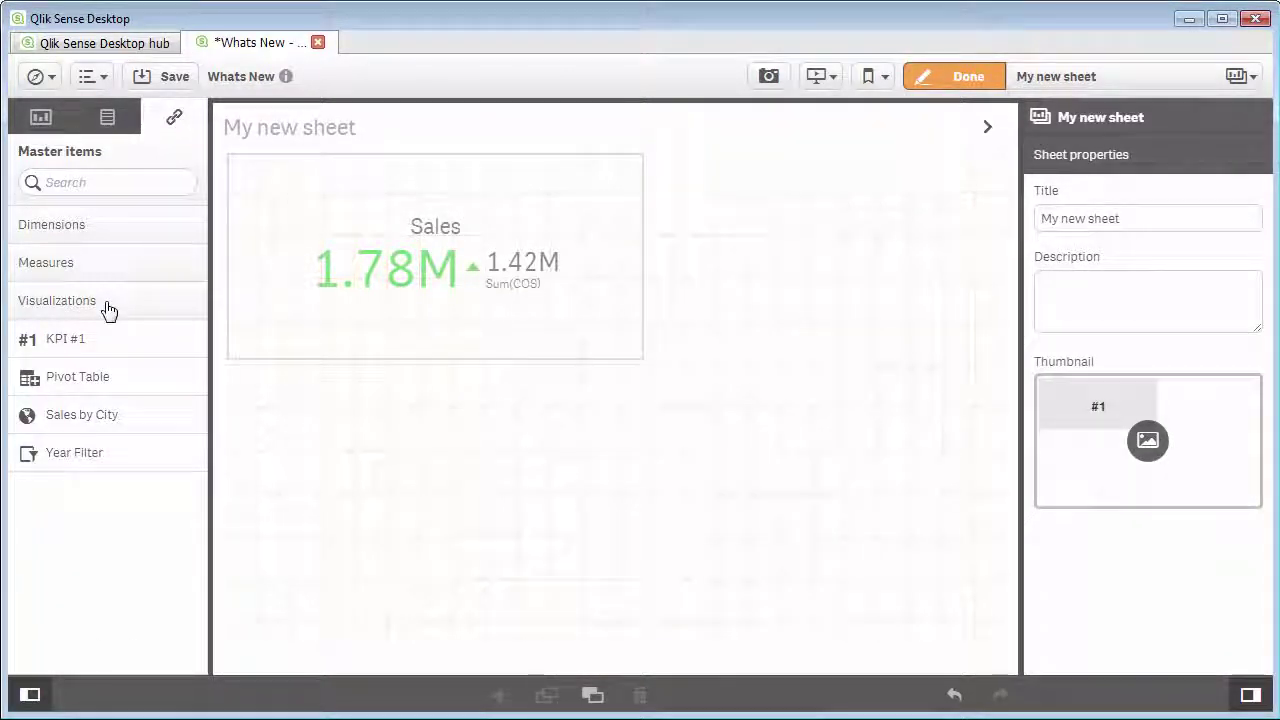
left_click_drag(94, 345, 789, 317)
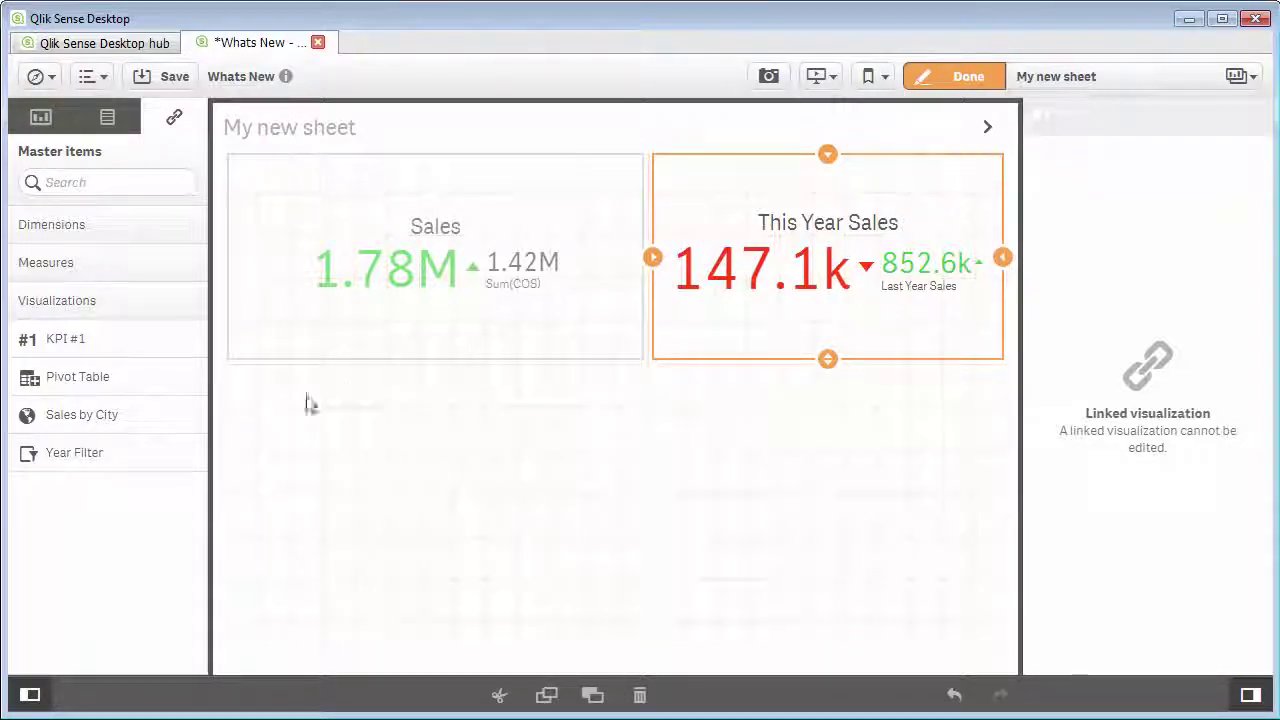
left_click_drag(106, 458, 371, 457)
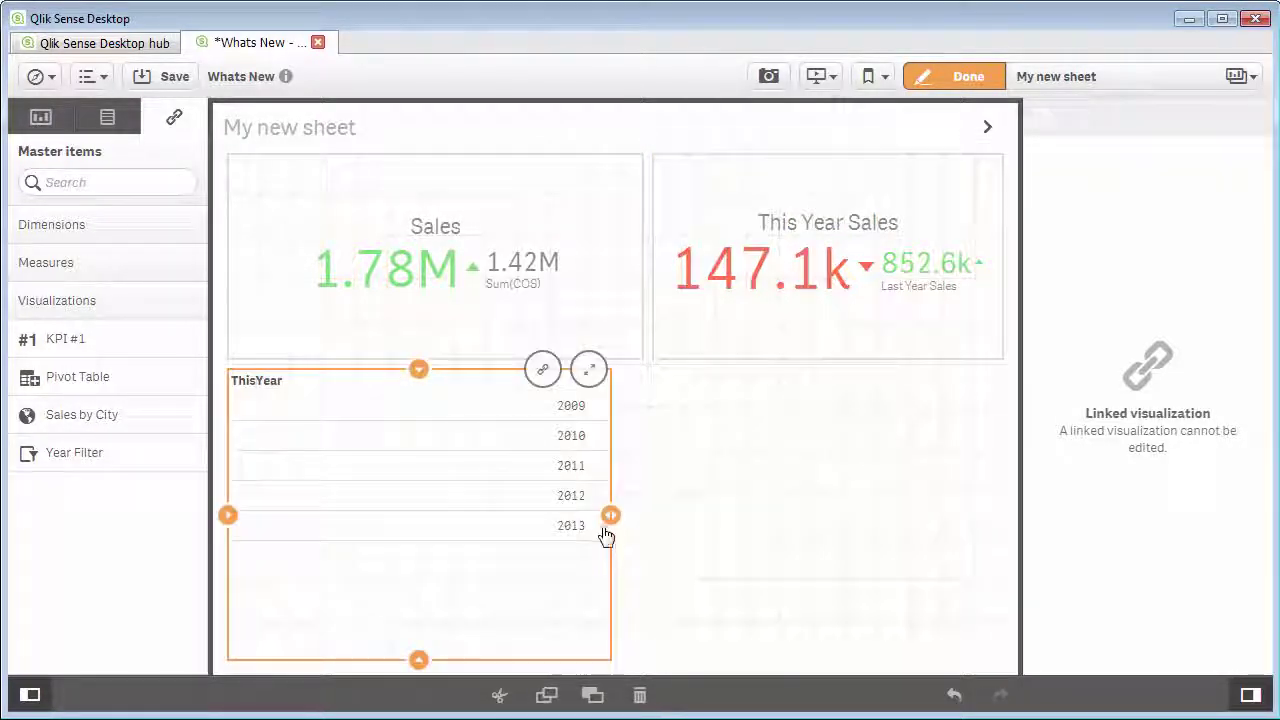
left_click_drag(612, 527, 447, 518)
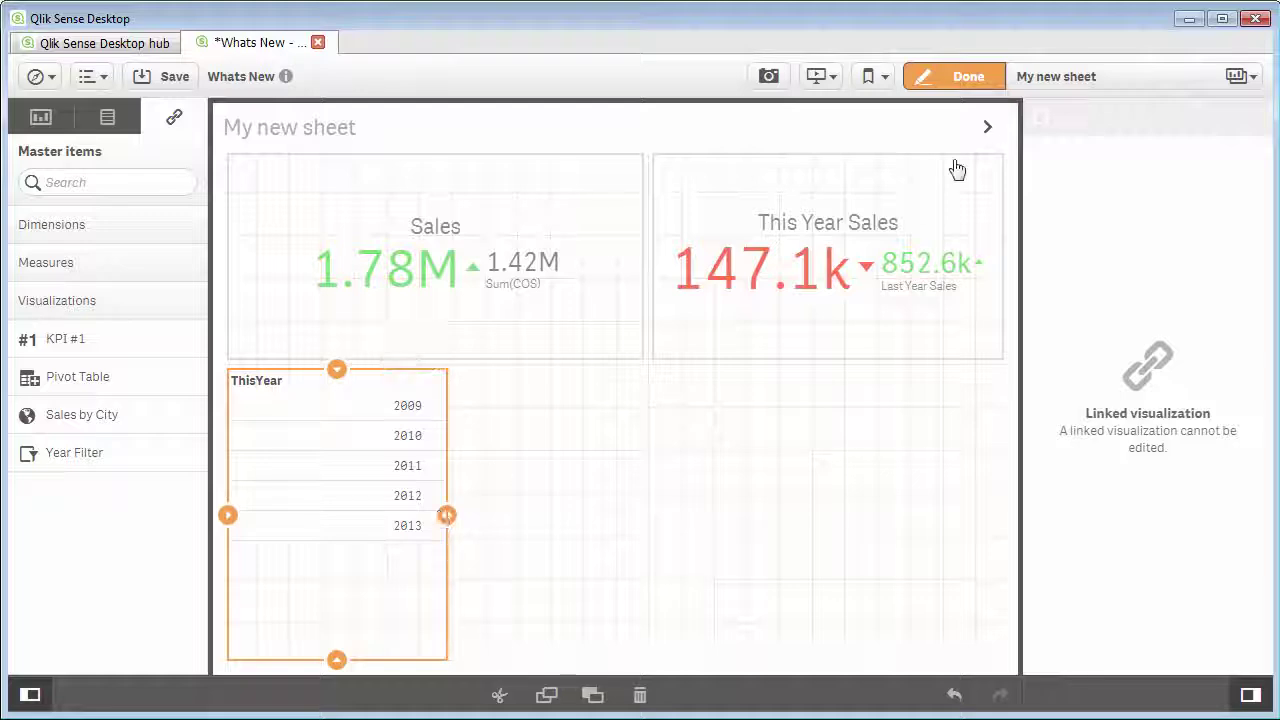
left_click(968, 88)
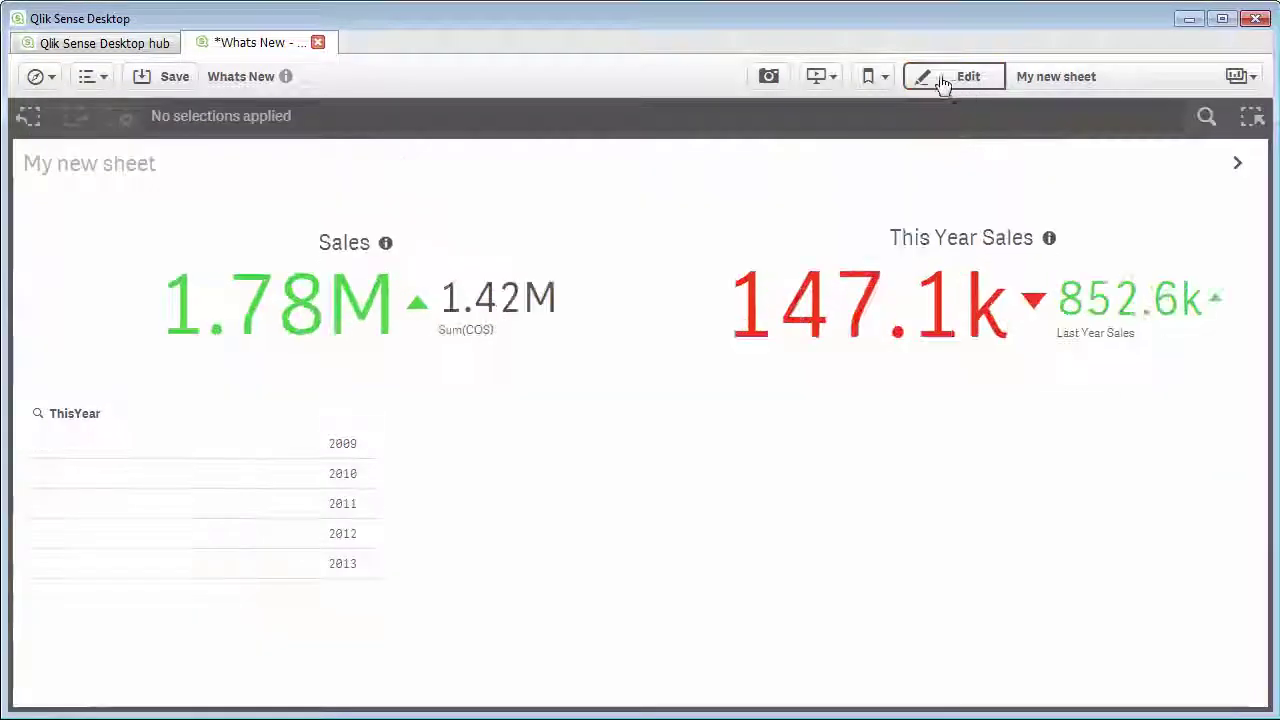
Step: Check both KPIs by selecting and clearing 2010, 2011 and 2012 one at a time in the ThisYear filter
left_click(352, 478)
left_click(352, 480)
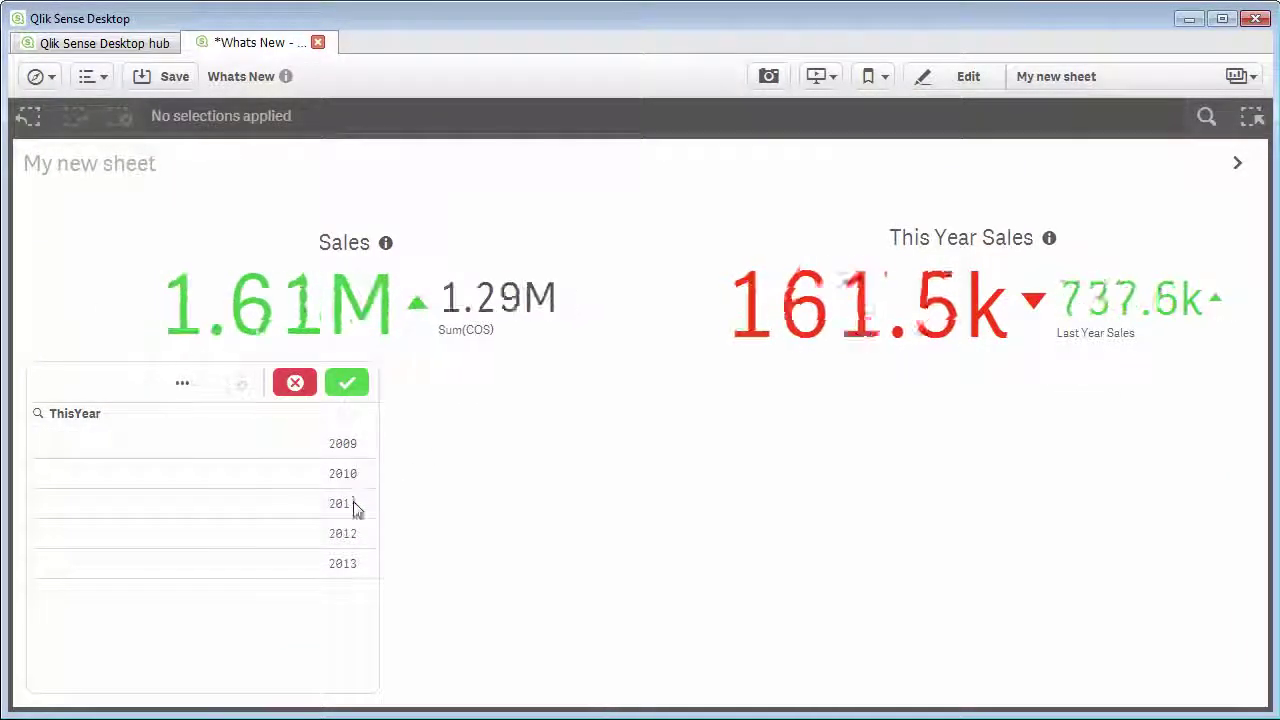
left_click(353, 506)
left_click(354, 507)
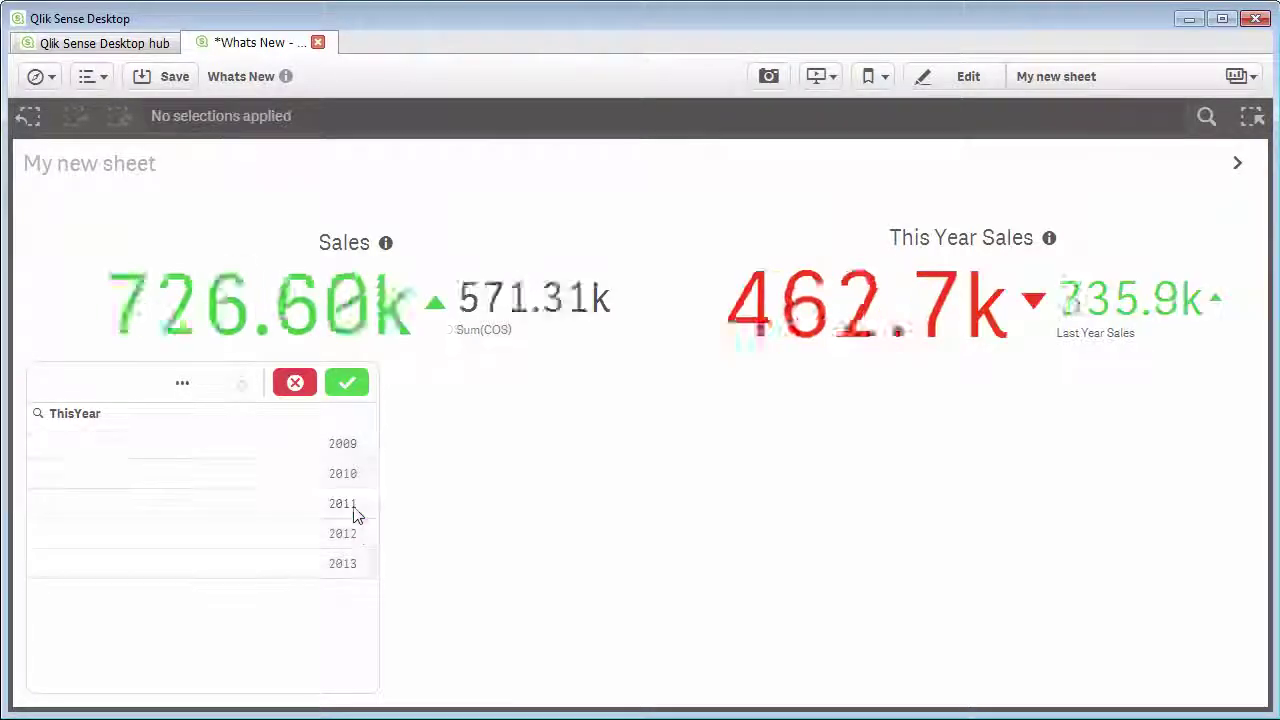
left_click(355, 535)
left_click(355, 533)
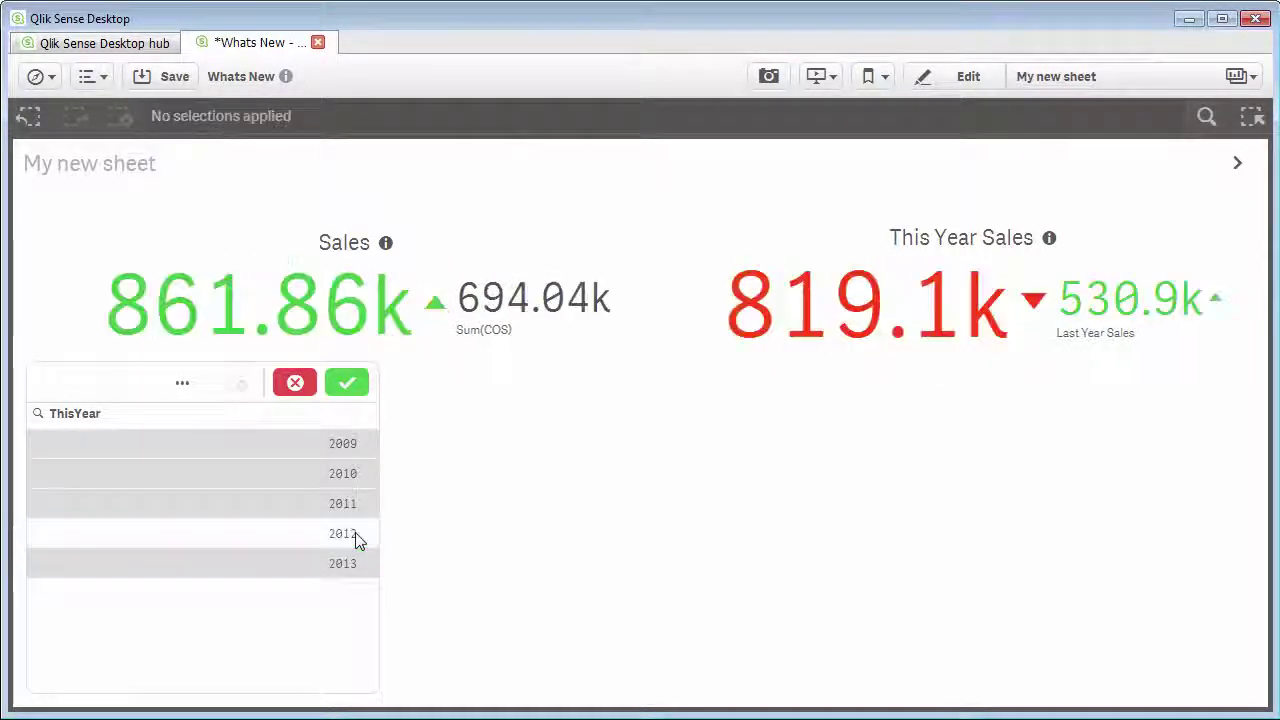